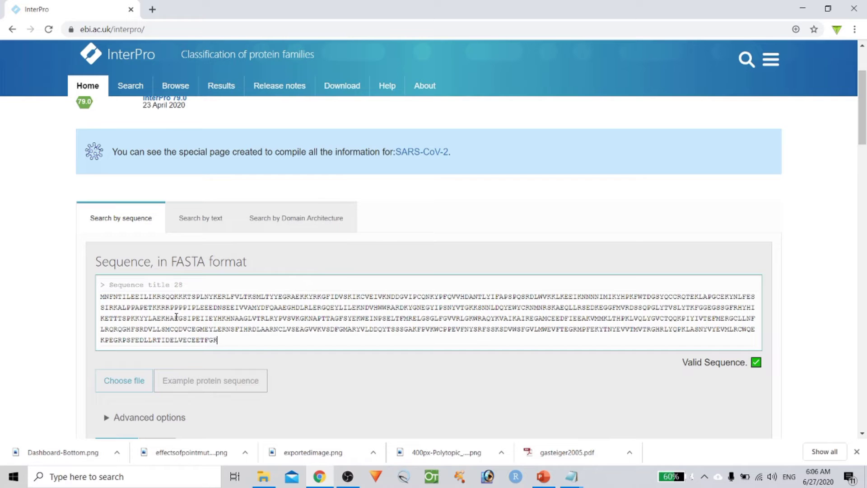
Submit the pasted protein sequence to an InterProScan search and open the finished result for Sequence title 28.
{"action": "scroll", "coordinate": [297, 372], "scroll_direction": "down", "scroll_amount": 4}
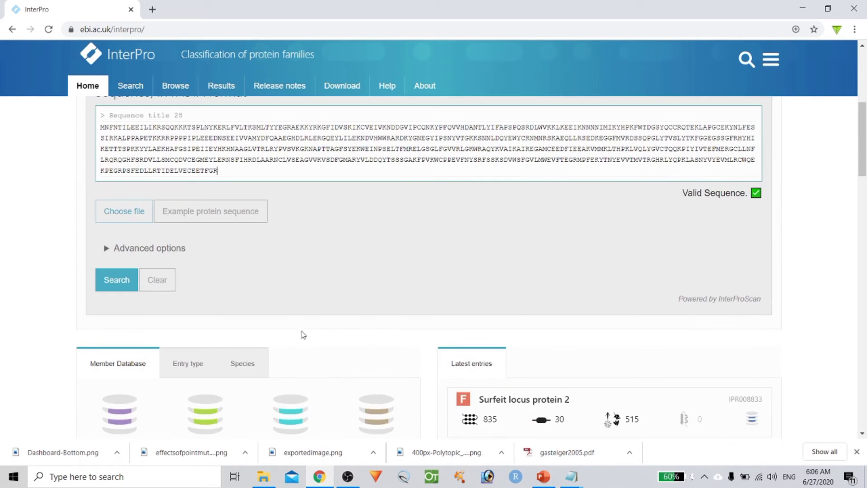
{"action": "scroll", "coordinate": [303, 334], "scroll_direction": "up", "scroll_amount": 3}
{"action": "left_click", "coordinate": [118, 394]}
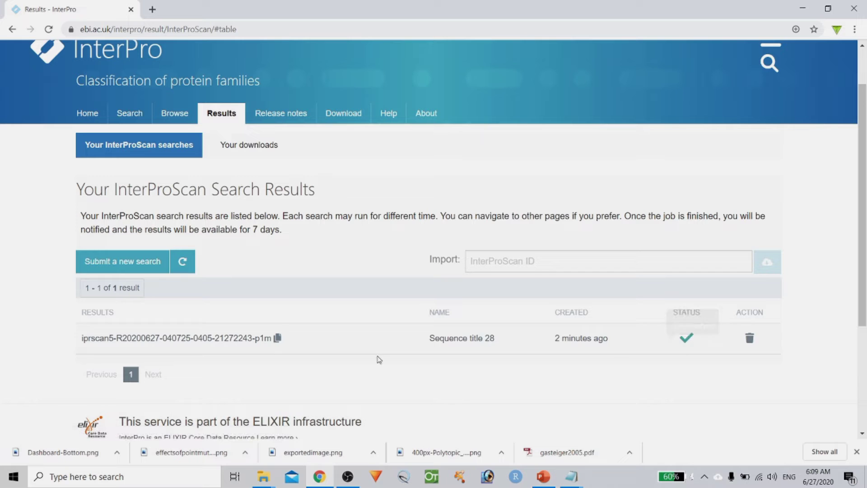
{"action": "left_click", "coordinate": [211, 340]}
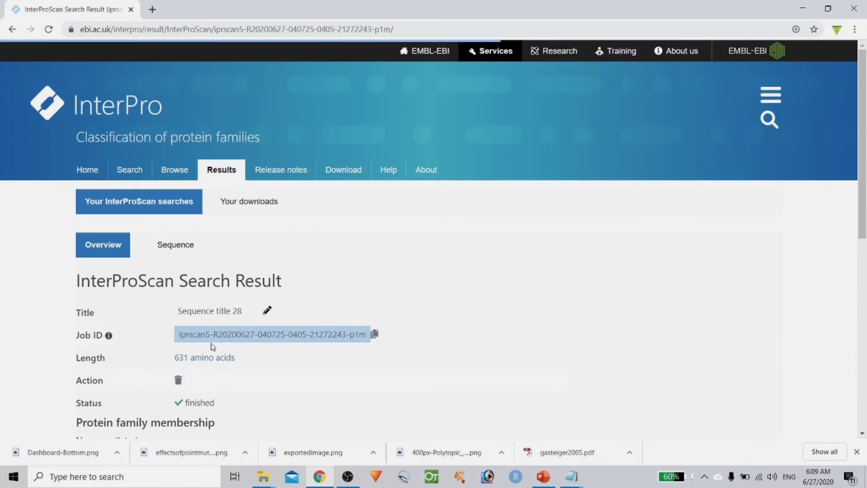
Look over the entry matches to the protein and inspect the matches in the Domain group.
{"action": "scroll", "coordinate": [714, 251], "scroll_direction": "down", "scroll_amount": 10}
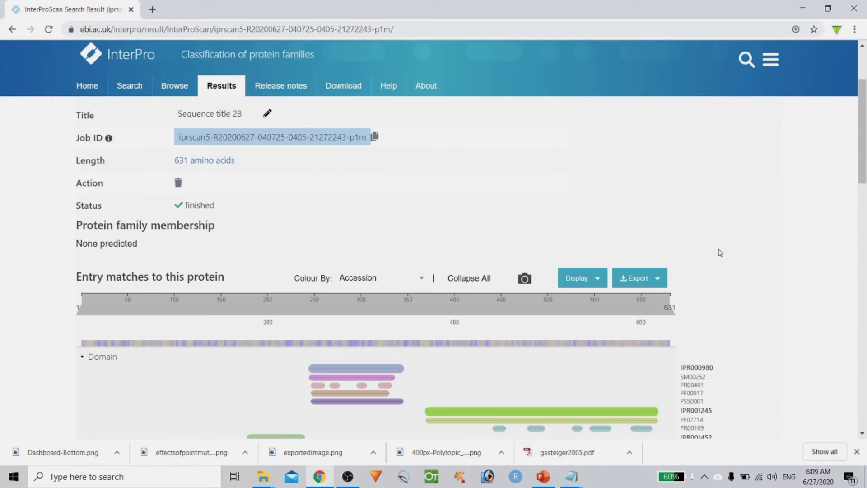
{"action": "scroll", "coordinate": [824, 251], "scroll_direction": "down", "scroll_amount": 11}
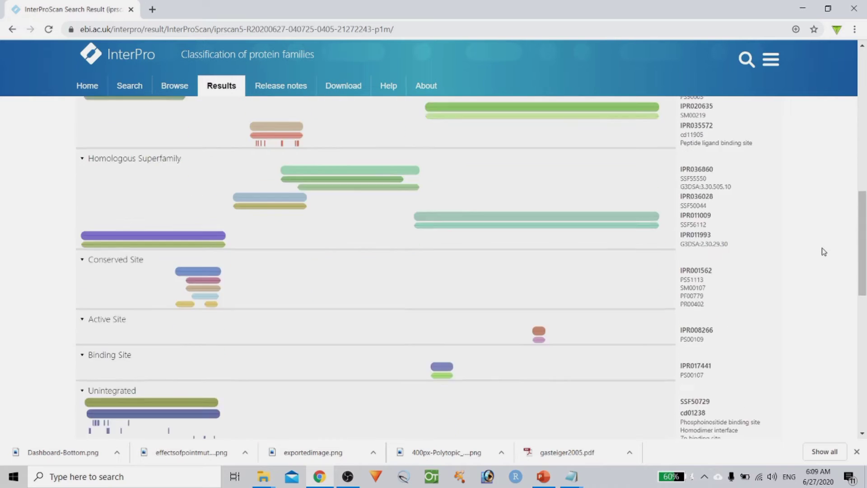
{"action": "scroll", "coordinate": [825, 252], "scroll_direction": "up", "scroll_amount": 20}
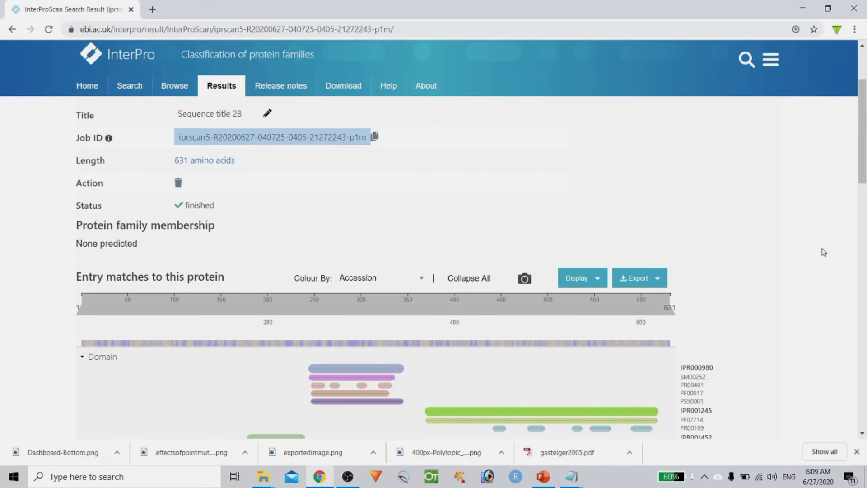
{"action": "scroll", "coordinate": [822, 252], "scroll_direction": "down", "scroll_amount": 4}
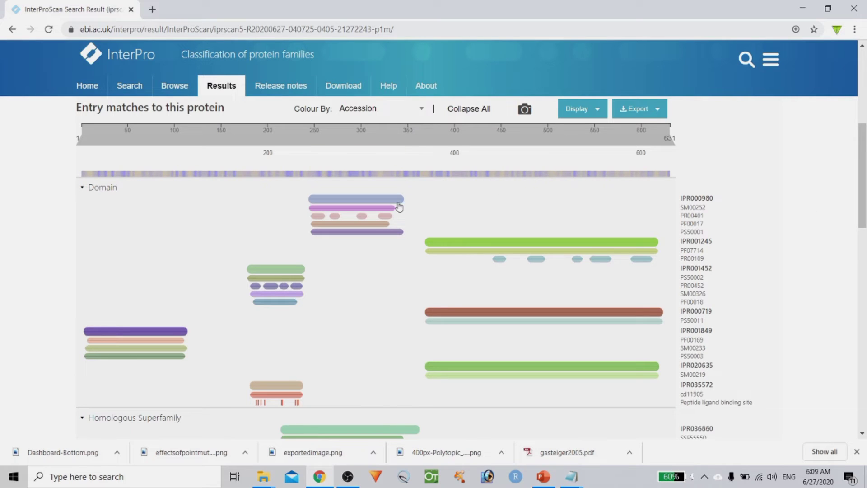
{"action": "mouse_move", "coordinate": [379, 205]}
Examine the homologous superfamily, conserved site, active site and binding site matches, including the details of IPR036860.
{"action": "scroll", "coordinate": [807, 252], "scroll_direction": "down", "scroll_amount": 6}
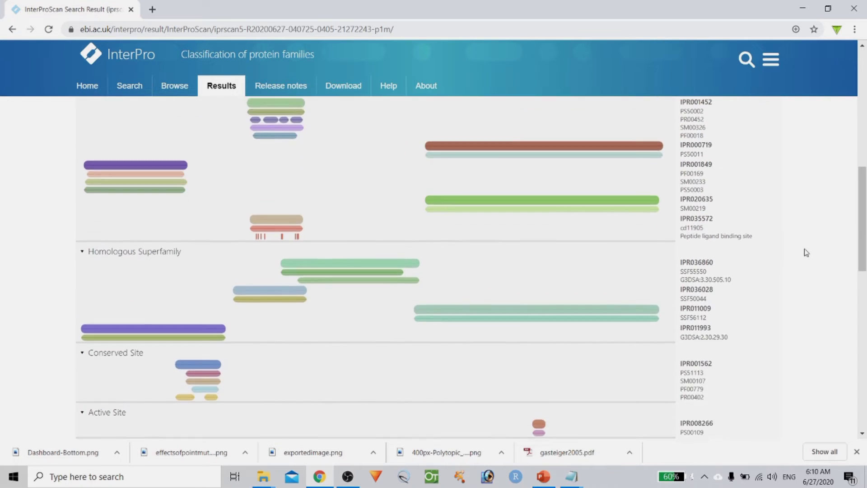
{"action": "scroll", "coordinate": [805, 250], "scroll_direction": "down", "scroll_amount": 4}
{"action": "scroll", "coordinate": [805, 250], "scroll_direction": "up", "scroll_amount": 3}
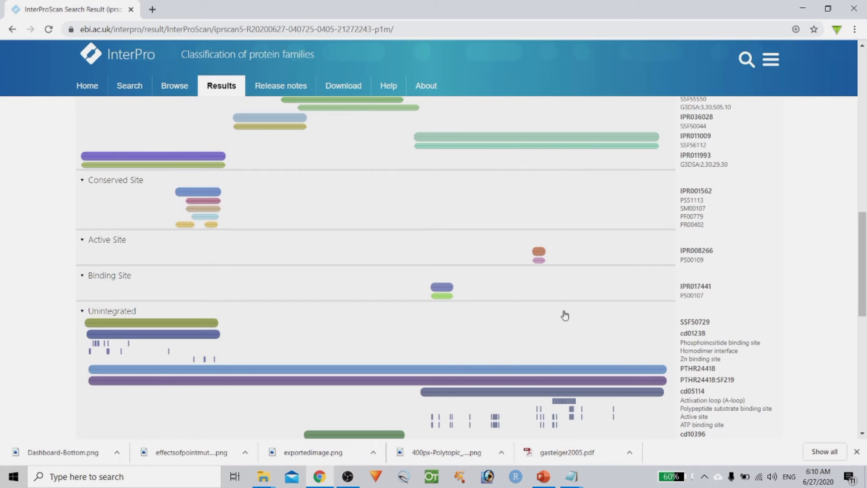
{"action": "mouse_move", "coordinate": [453, 294]}
{"action": "scroll", "coordinate": [173, 292], "scroll_direction": "up", "scroll_amount": 2}
{"action": "scroll", "coordinate": [172, 292], "scroll_direction": "up", "scroll_amount": 1}
{"action": "mouse_move", "coordinate": [231, 383]}
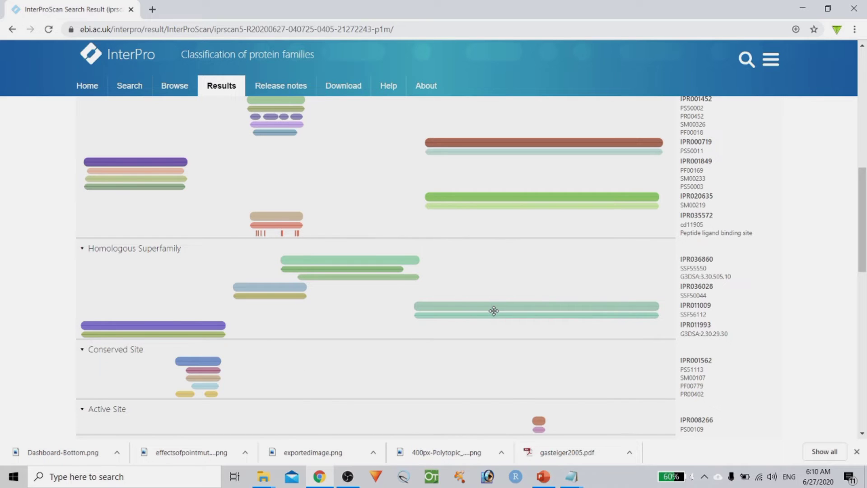
{"action": "mouse_move", "coordinate": [326, 274]}
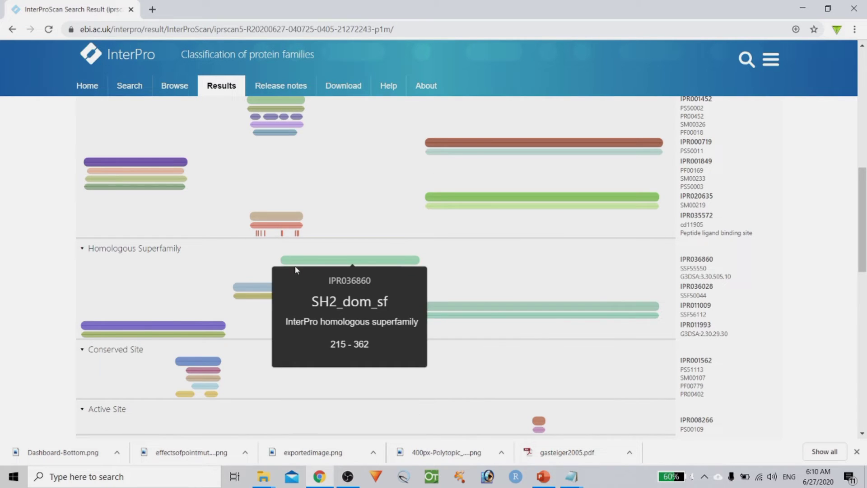
{"action": "mouse_move", "coordinate": [294, 262]}
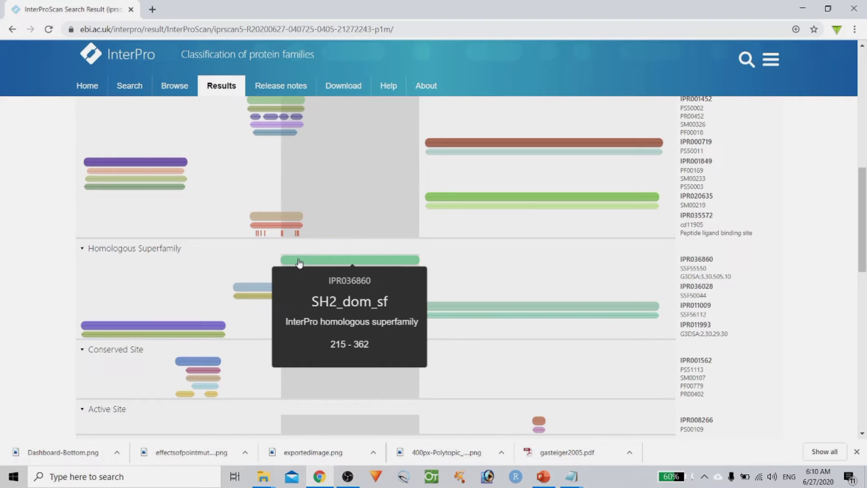
Review the result summary and open the list of InterPro entries matching the protein.
{"action": "scroll", "coordinate": [295, 261], "scroll_direction": "up", "scroll_amount": 10}
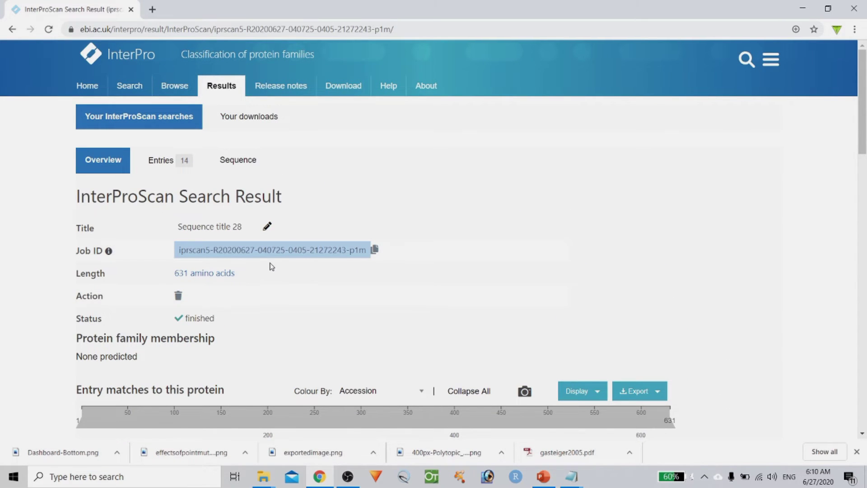
{"action": "scroll", "coordinate": [568, 374], "scroll_direction": "down", "scroll_amount": 2}
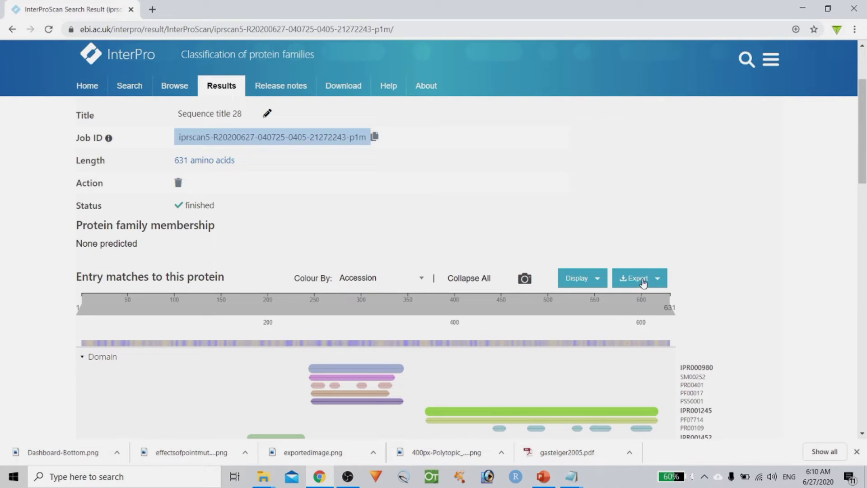
{"action": "scroll", "coordinate": [589, 325], "scroll_direction": "up", "scroll_amount": 2}
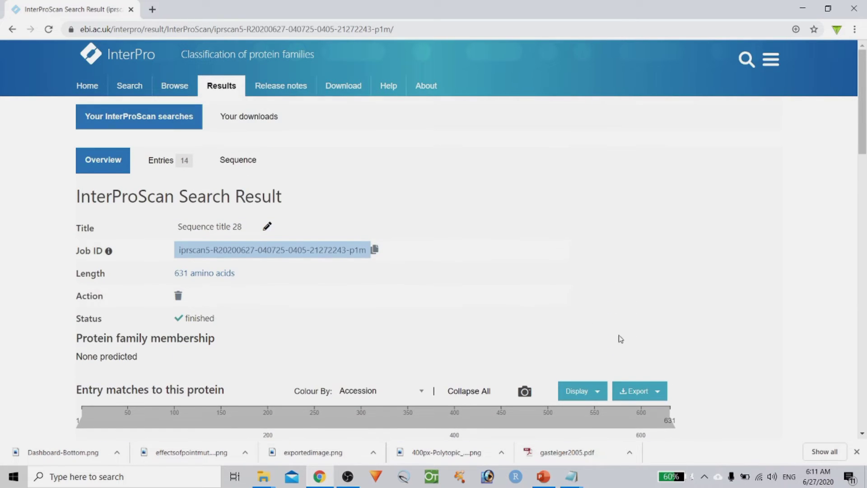
{"action": "left_click", "coordinate": [170, 170]}
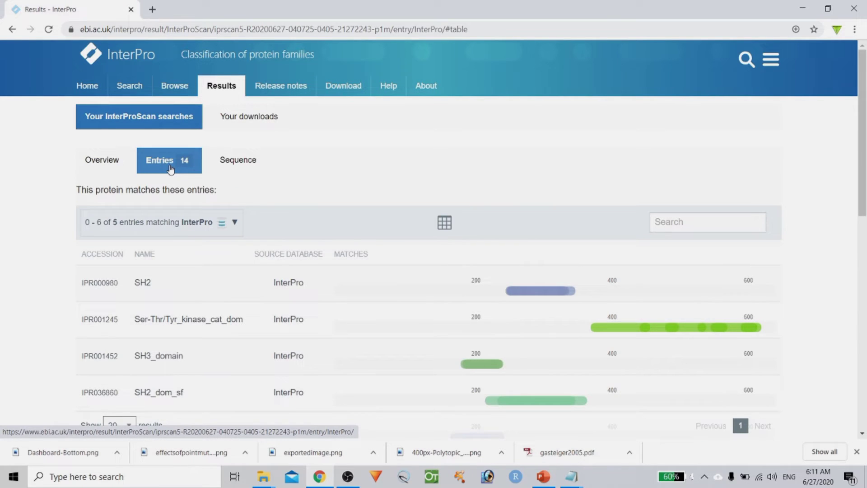
{"action": "scroll", "coordinate": [647, 167], "scroll_direction": "down", "scroll_amount": 3}
{"action": "scroll", "coordinate": [512, 186], "scroll_direction": "up", "scroll_amount": 3}
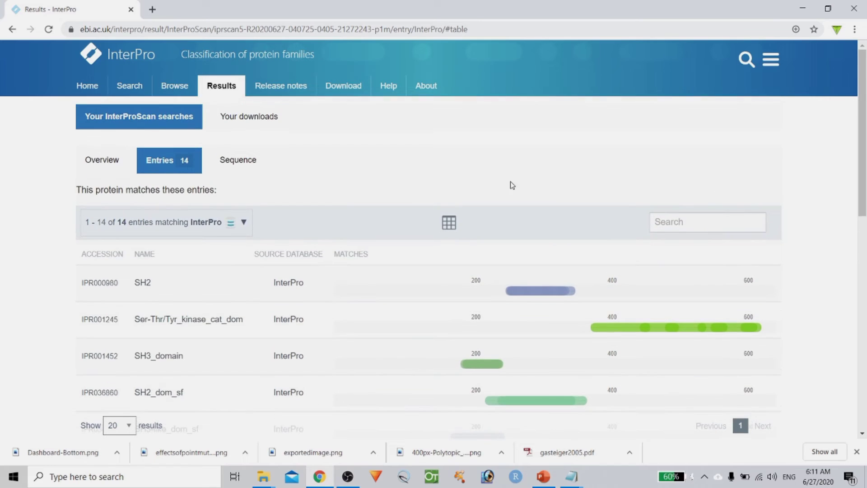
Filter the matching entries to the Pfam database.
{"action": "left_click", "coordinate": [243, 222]}
{"action": "left_click", "coordinate": [630, 204]}
{"action": "left_click", "coordinate": [244, 223]}
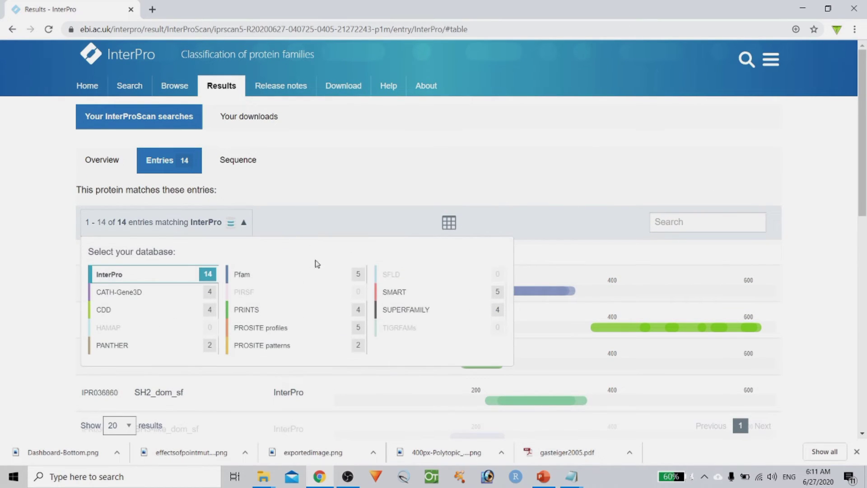
{"action": "left_click", "coordinate": [330, 277]}
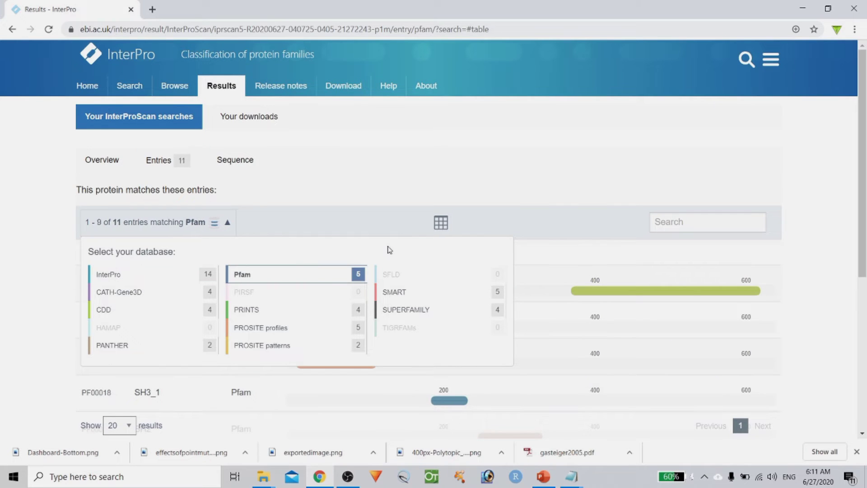
{"action": "left_click", "coordinate": [503, 178]}
Check the residue ranges of the Pfam matches, including PK_Tyr_Ser-Thr, BTK, PH and SH2.
{"action": "scroll", "coordinate": [479, 171], "scroll_direction": "down", "scroll_amount": 2}
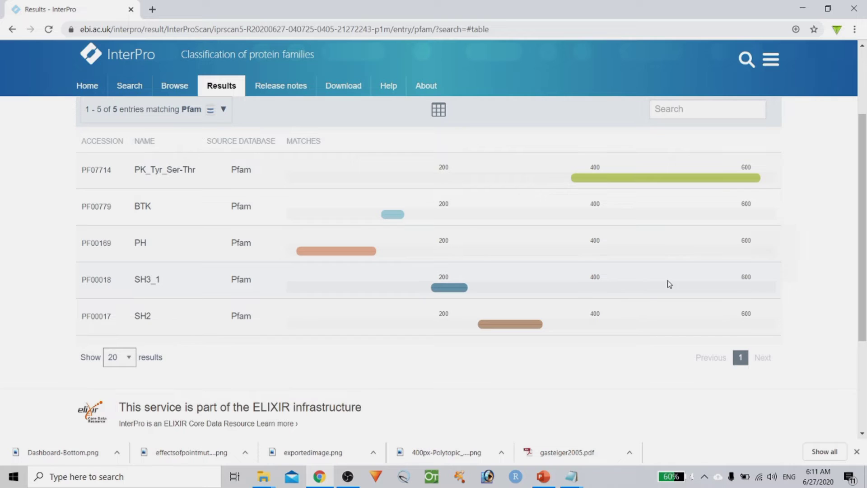
{"action": "scroll", "coordinate": [737, 286], "scroll_direction": "up", "scroll_amount": 1}
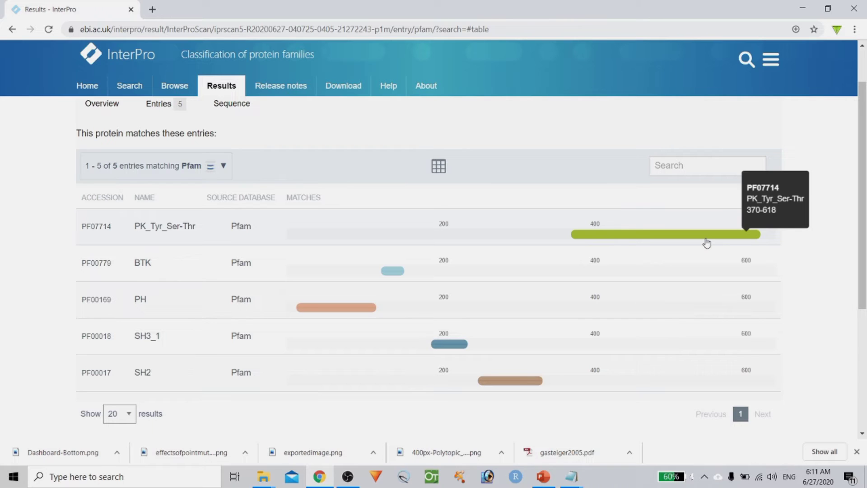
{"action": "mouse_move", "coordinate": [391, 272]}
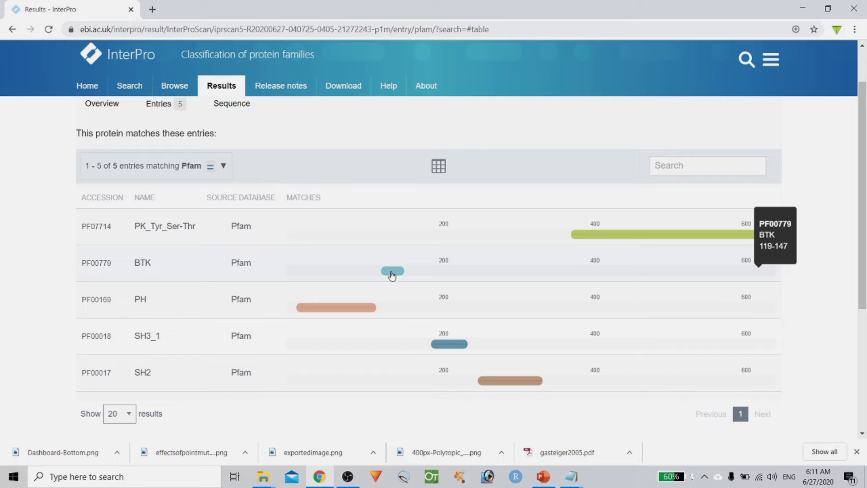
{"action": "mouse_move", "coordinate": [337, 307]}
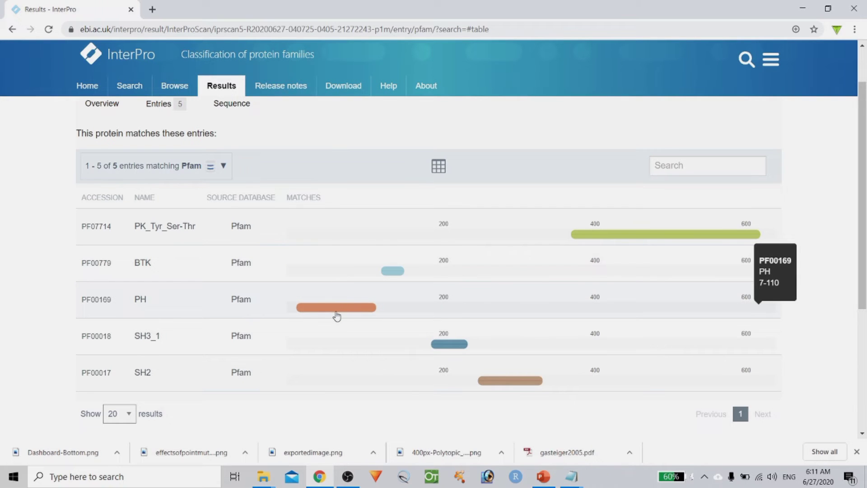
{"action": "mouse_move", "coordinate": [508, 381]}
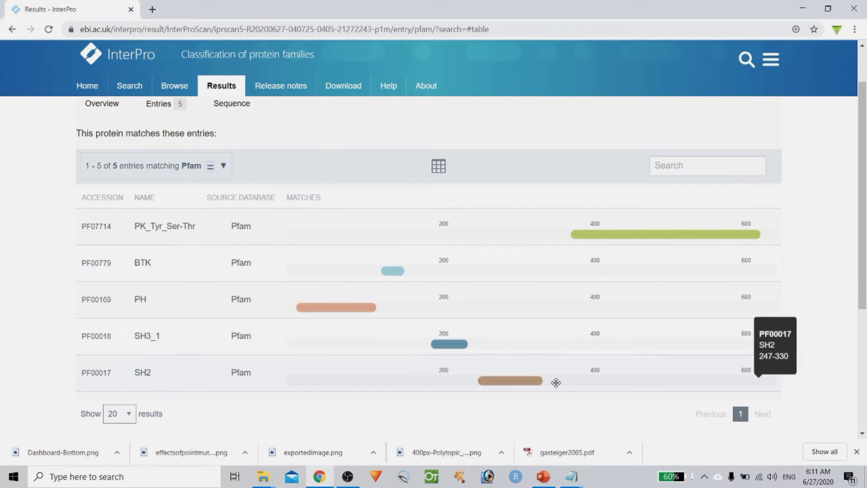
{"action": "scroll", "coordinate": [560, 383], "scroll_direction": "down", "scroll_amount": 3}
{"action": "scroll", "coordinate": [565, 383], "scroll_direction": "up", "scroll_amount": 4}
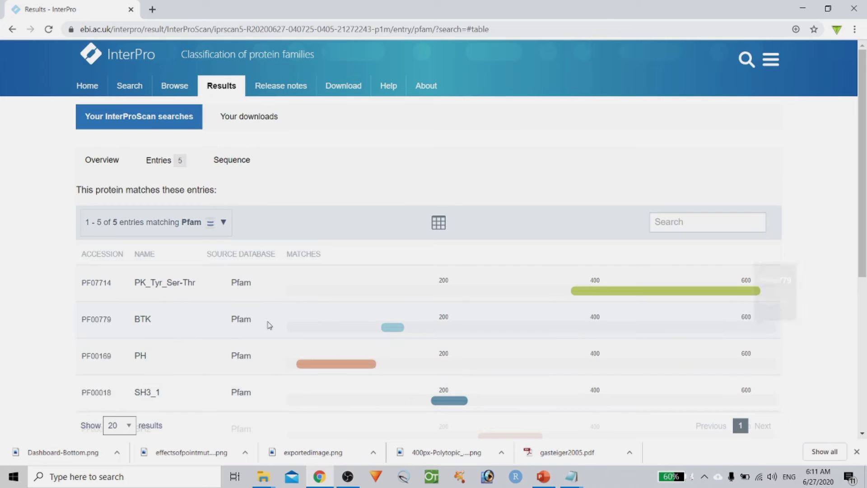
Switch the entry list back to the InterPro database and review all of its matching entries.
{"action": "left_click", "coordinate": [227, 226]}
{"action": "left_click", "coordinate": [222, 226]}
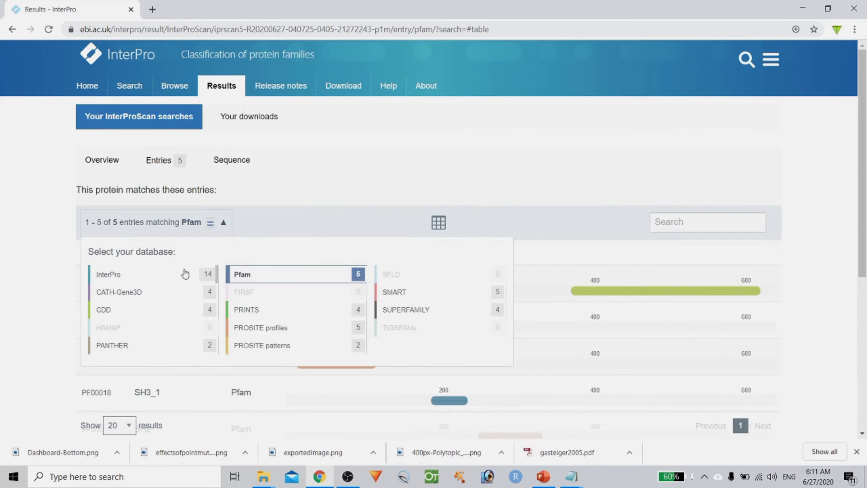
{"action": "left_click", "coordinate": [183, 273]}
{"action": "left_click", "coordinate": [501, 167]}
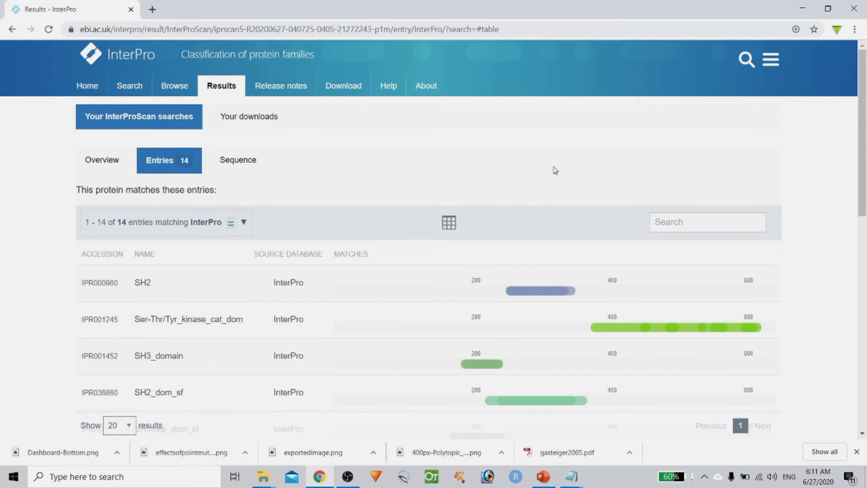
{"action": "scroll", "coordinate": [659, 213], "scroll_direction": "down", "scroll_amount": 9}
{"action": "scroll", "coordinate": [667, 220], "scroll_direction": "down", "scroll_amount": 4}
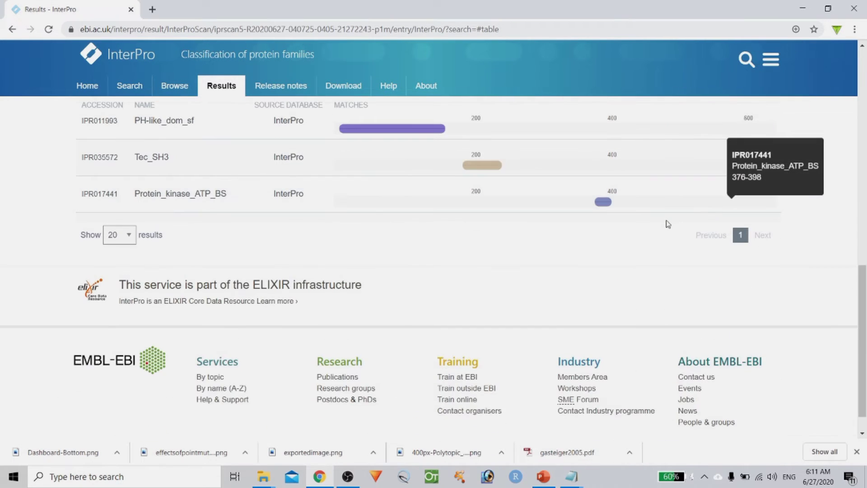
{"action": "scroll", "coordinate": [667, 224], "scroll_direction": "up", "scroll_amount": 12}
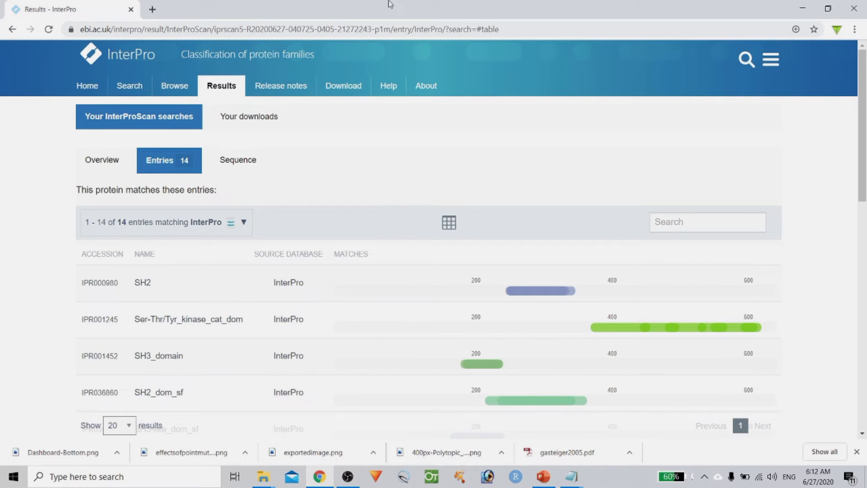
Search Google for "smart embl" in a new browser tab and open the SMART main page.
{"action": "left_click", "coordinate": [152, 9]}
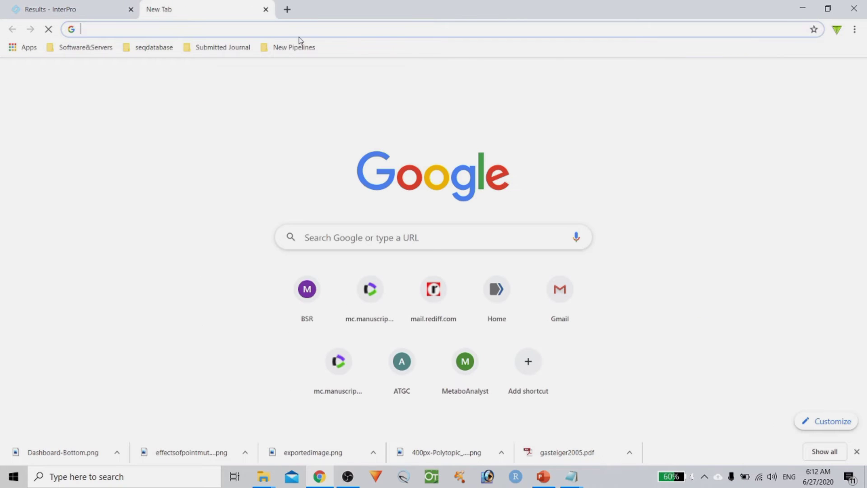
{"action": "type", "text": "sm"}
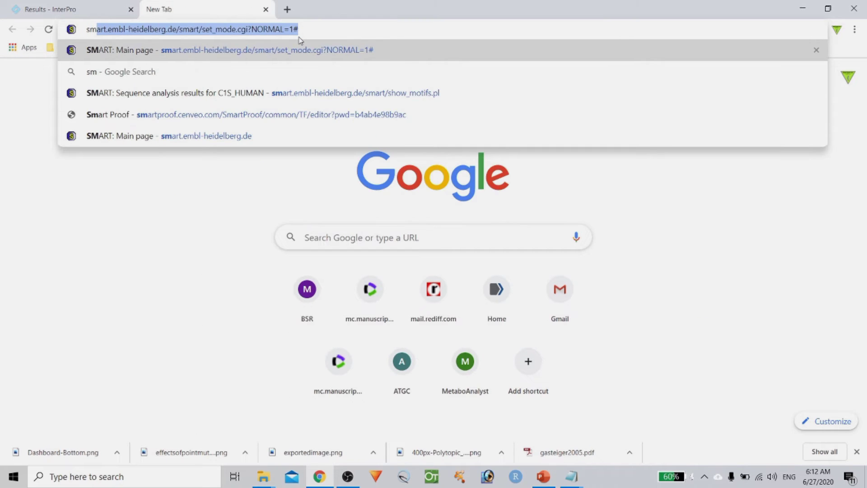
{"action": "type", "text": "art"}
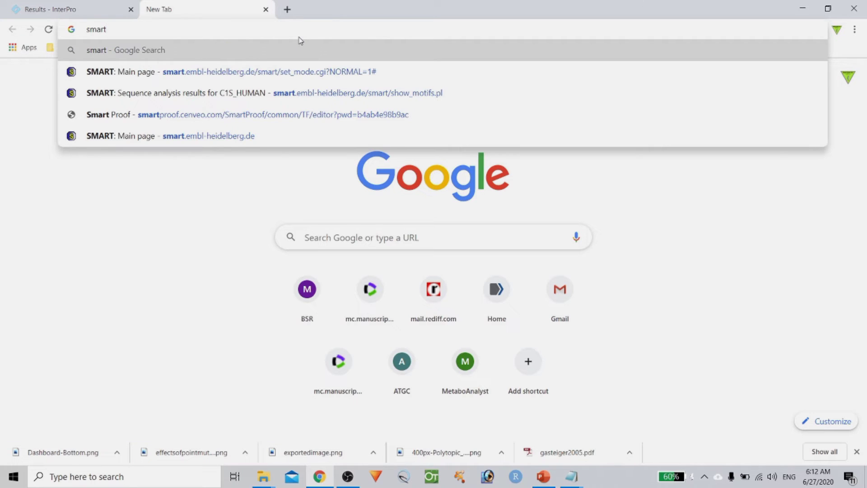
{"action": "type", "text": " em"}
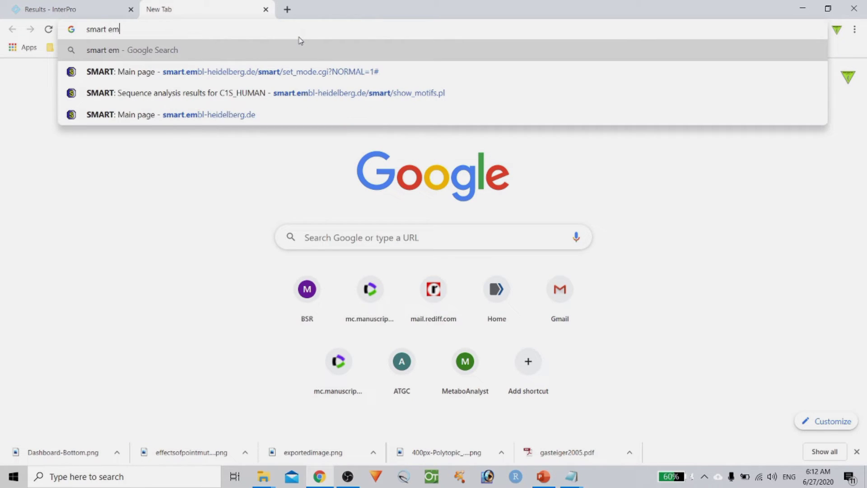
{"action": "type", "text": "bl"}
{"action": "key", "text": "Return"}
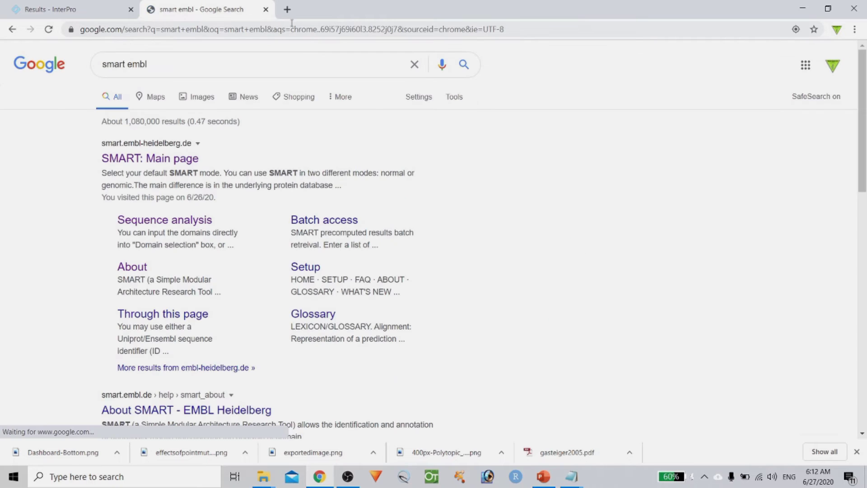
{"action": "left_click", "coordinate": [142, 159]}
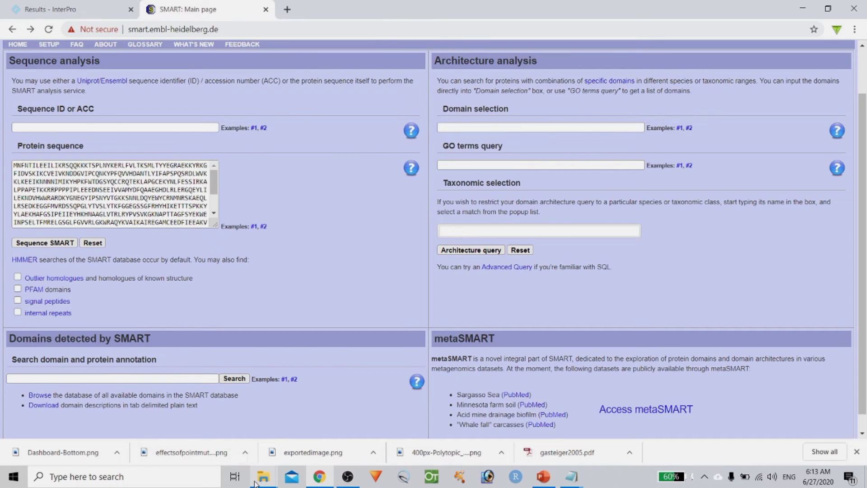
Run the SMART analysis on the entered protein sequence and review the predicted domains in the diagram and table.
{"action": "mouse_move", "coordinate": [255, 484]}
{"action": "mouse_move", "coordinate": [226, 434]}
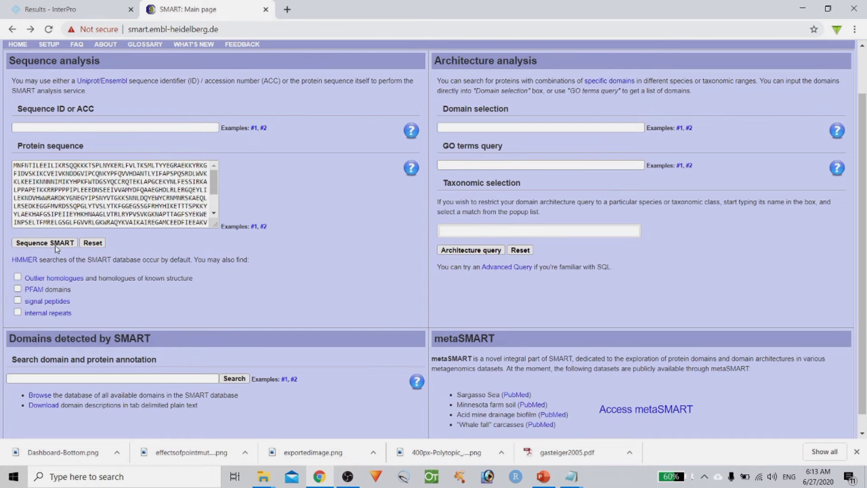
{"action": "left_click", "coordinate": [55, 246]}
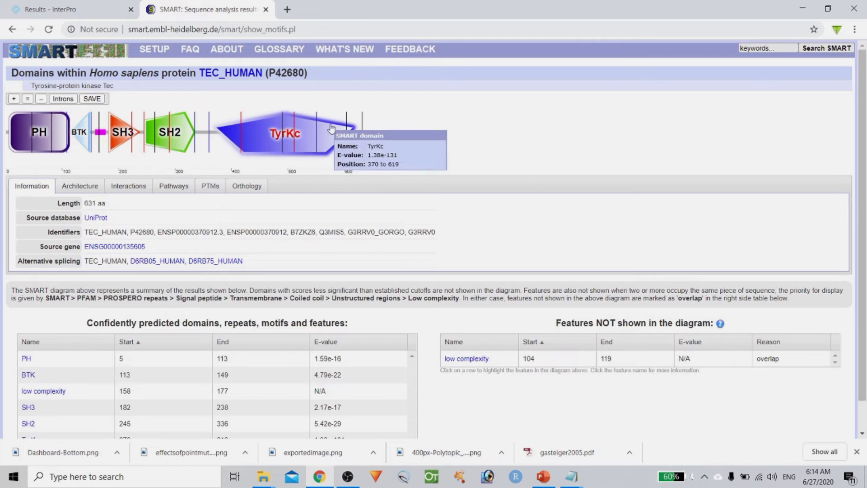
{"action": "mouse_move", "coordinate": [50, 132]}
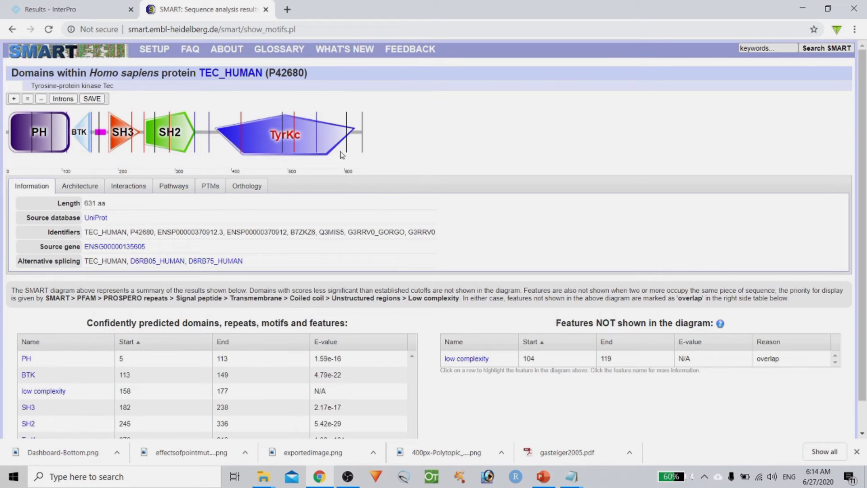
{"action": "scroll", "coordinate": [497, 225], "scroll_direction": "down", "scroll_amount": 1}
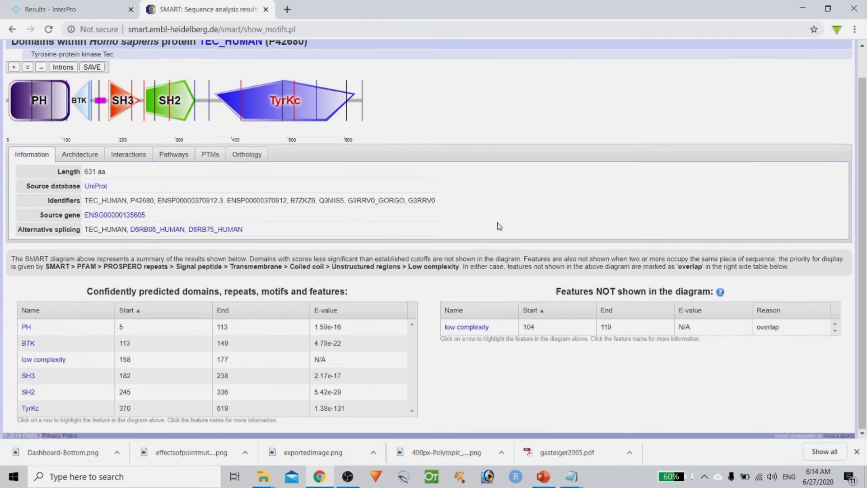
{"action": "scroll", "coordinate": [497, 225], "scroll_direction": "up", "scroll_amount": 1}
Check the member databases available for the matching entries in the InterPro results.
{"action": "left_click", "coordinate": [63, 9]}
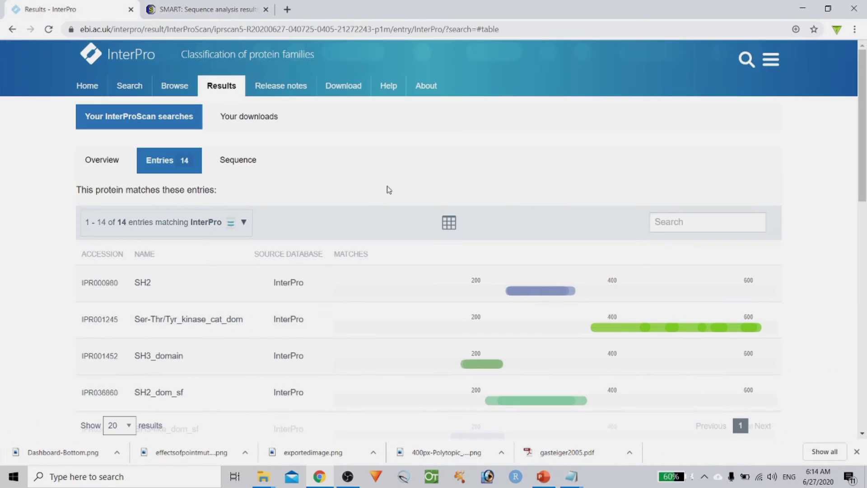
{"action": "left_click", "coordinate": [240, 227]}
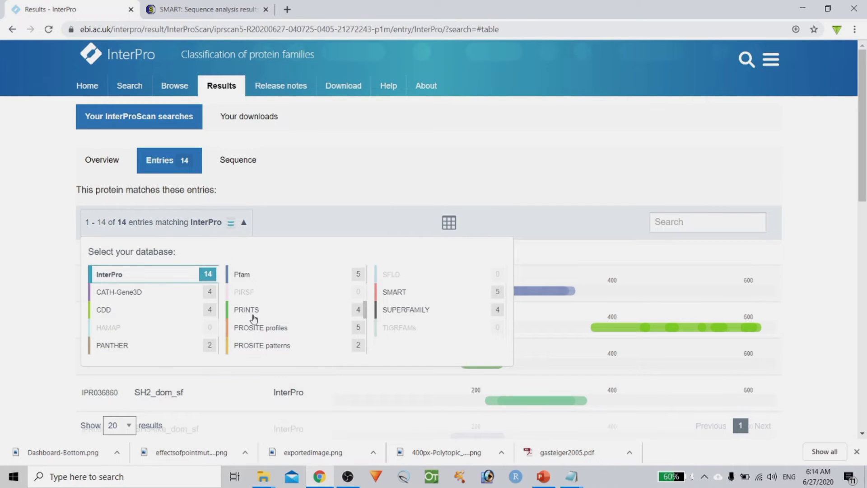
{"action": "left_click", "coordinate": [323, 118]}
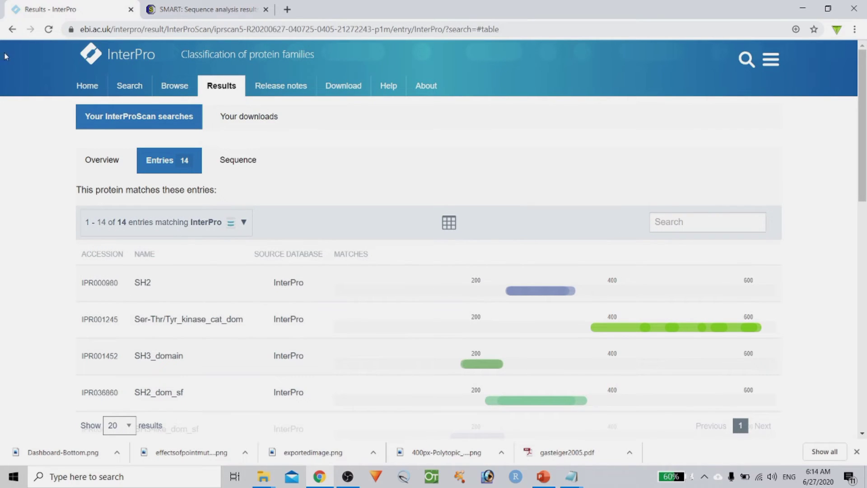
Return to the SMART results and check the positions of the PH, SH3, SH2 and TyrKc domains in the diagram.
{"action": "left_click", "coordinate": [211, 6]}
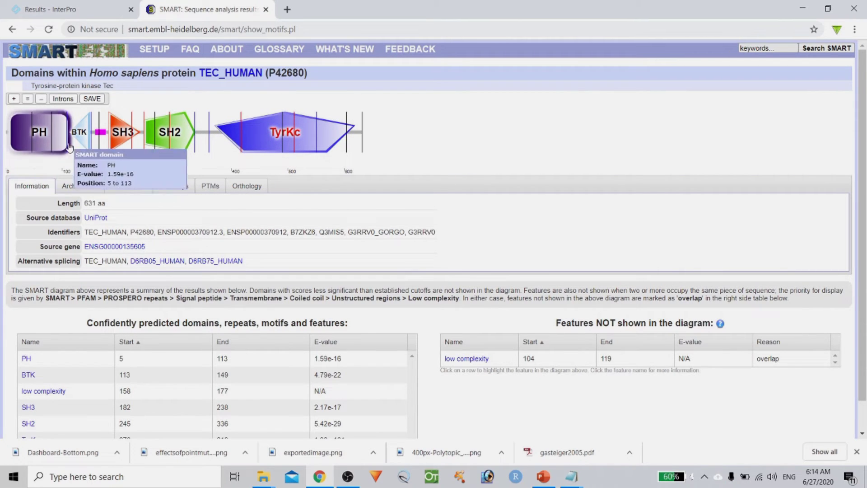
{"action": "mouse_move", "coordinate": [113, 138]}
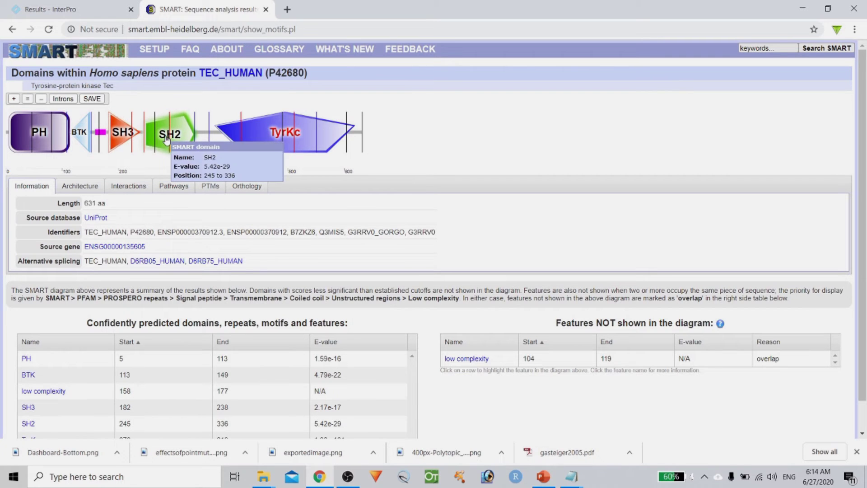
{"action": "mouse_move", "coordinate": [300, 144]}
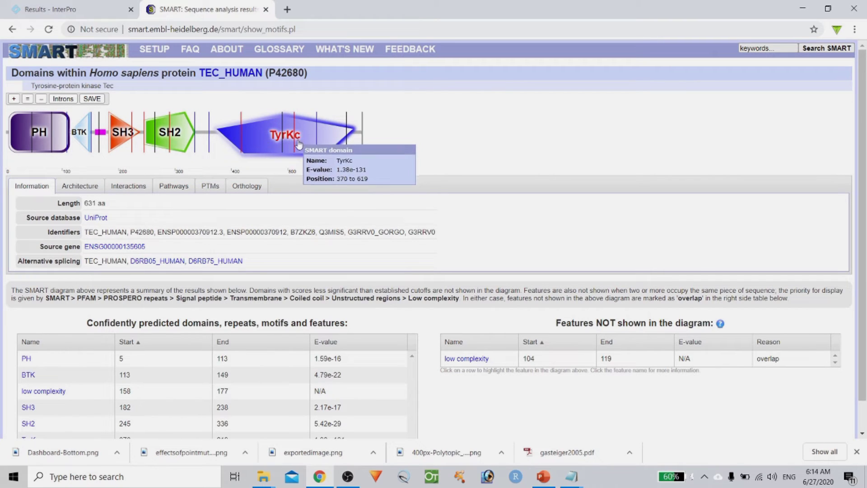
{"action": "scroll", "coordinate": [386, 164], "scroll_direction": "down", "scroll_amount": 1}
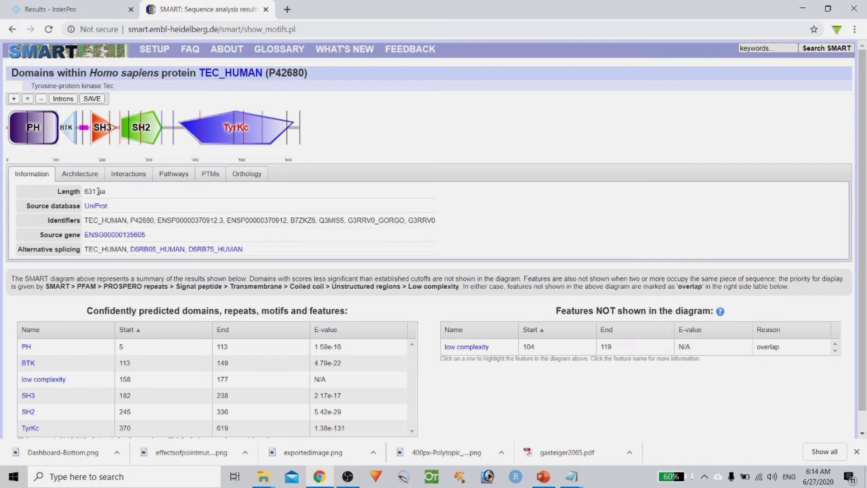
Read the feature details of the PH domain, including its definition and description, and close them.
{"action": "left_click", "coordinate": [34, 128]}
{"action": "scroll", "coordinate": [203, 296], "scroll_direction": "down", "scroll_amount": 1}
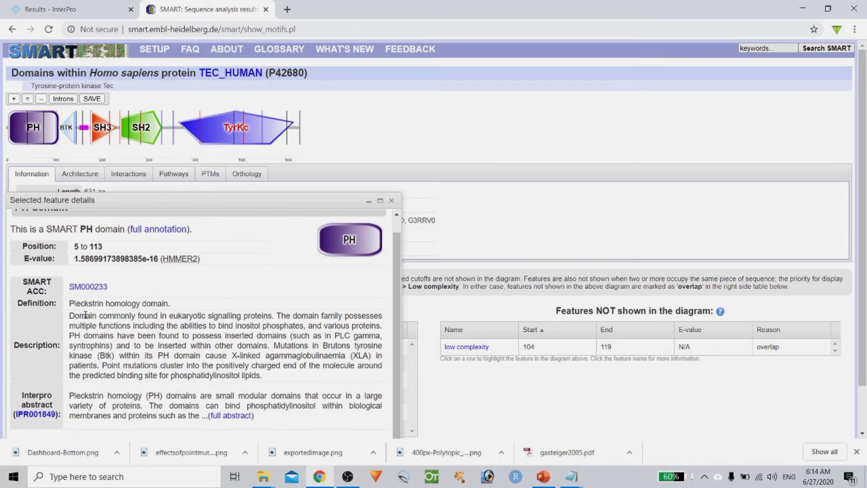
{"action": "scroll", "coordinate": [95, 277], "scroll_direction": "up", "scroll_amount": 1}
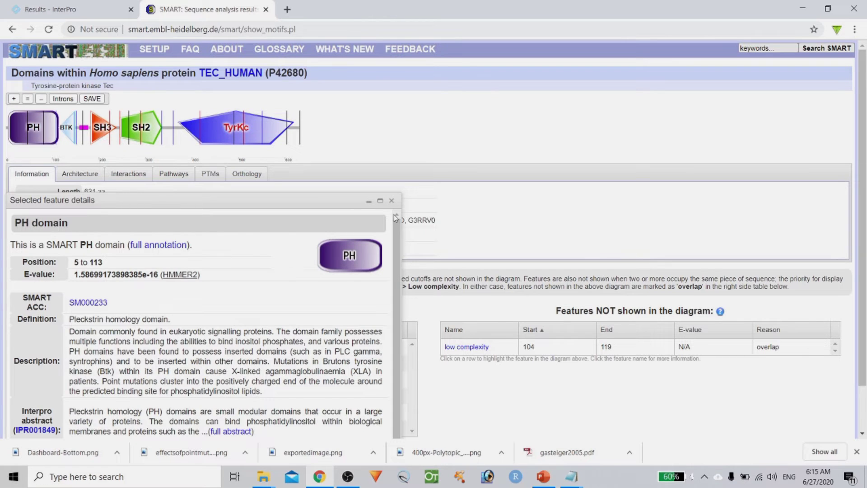
{"action": "left_click", "coordinate": [391, 200]}
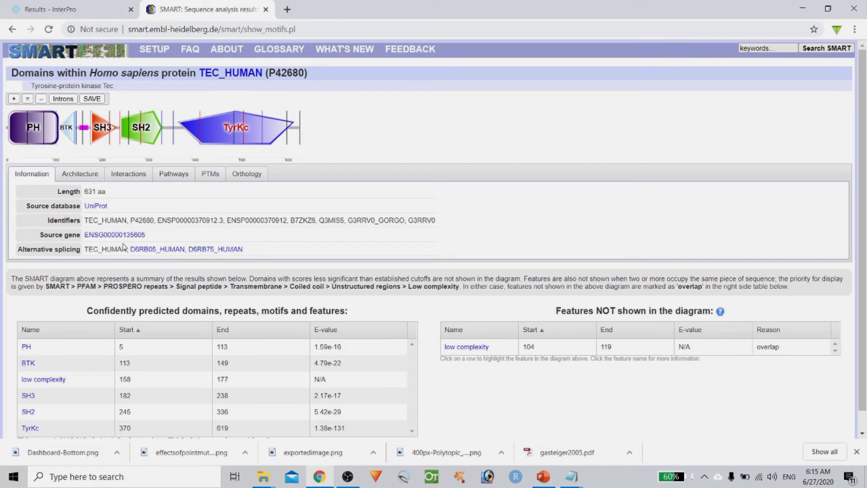
Examine the protein's domain architecture, interaction network and metabolic pathways, highlighting the T cell receptor signaling pathway entry.
{"action": "left_click", "coordinate": [79, 177]}
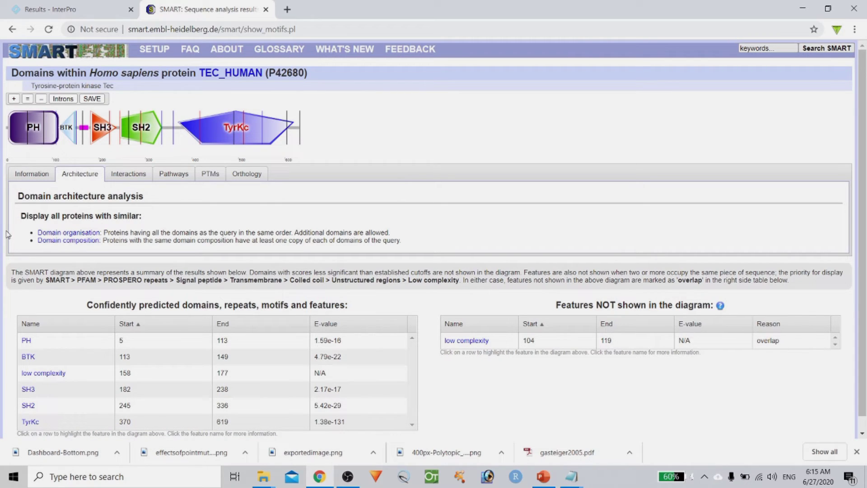
{"action": "left_click", "coordinate": [121, 177]}
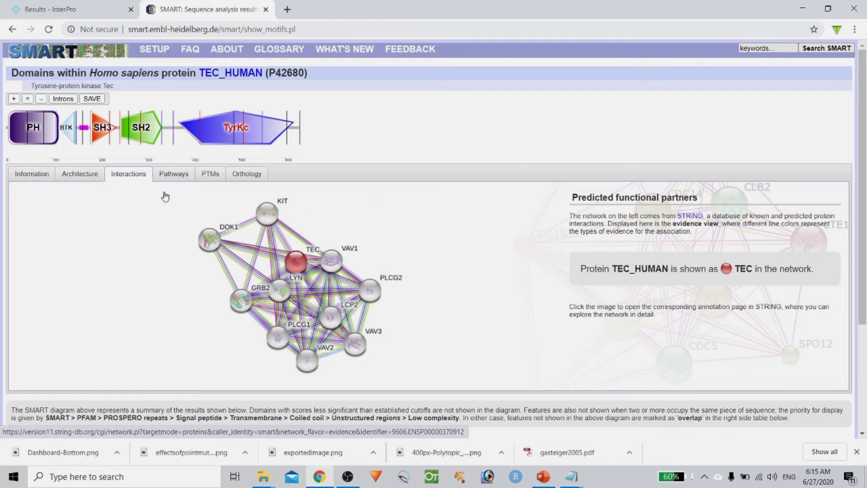
{"action": "left_click", "coordinate": [176, 174]}
{"action": "scroll", "coordinate": [259, 286], "scroll_direction": "down", "scroll_amount": 1}
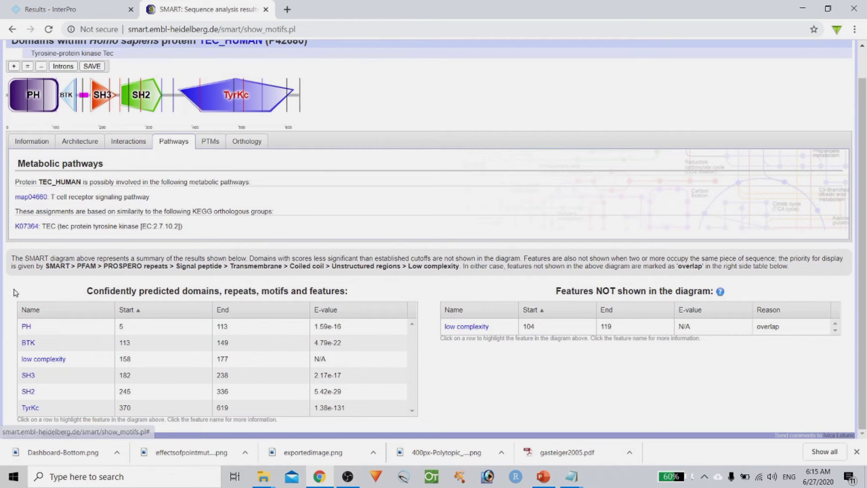
{"action": "scroll", "coordinate": [9, 322], "scroll_direction": "up", "scroll_amount": 1}
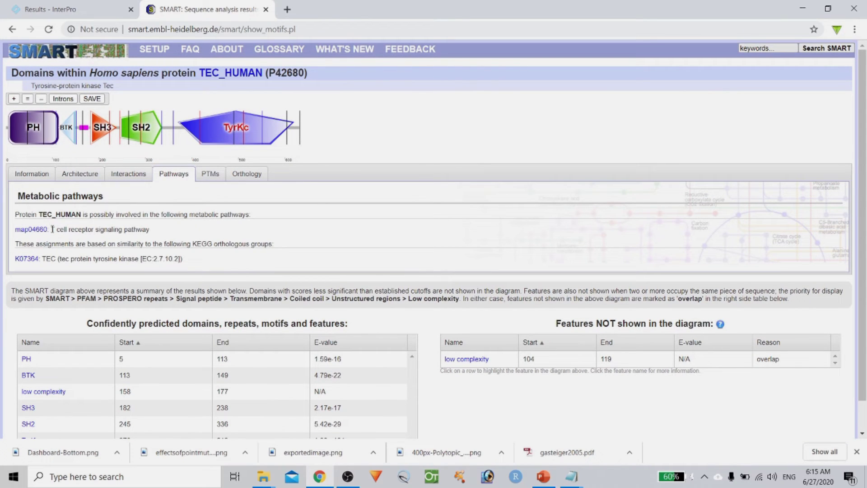
{"action": "left_click_drag", "start_coordinate": [53, 229], "coordinate": [148, 229]}
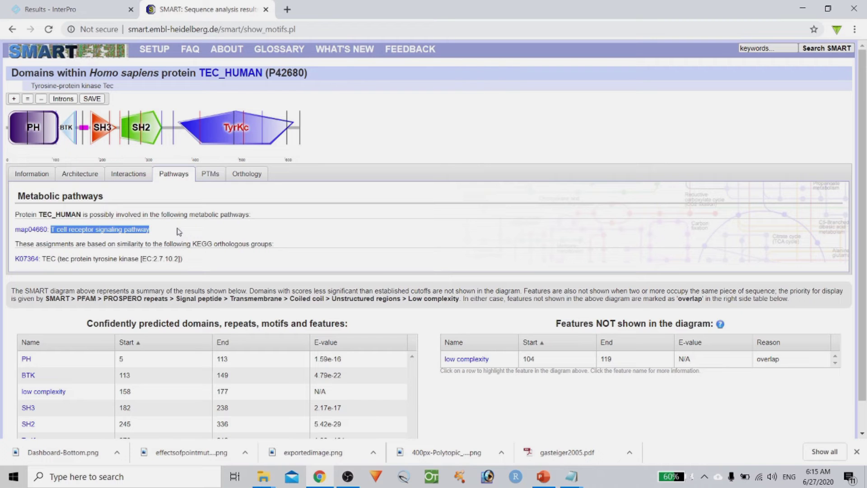
Examine the protein's PTMs and its orthologous groups with their taxonomic classes.
{"action": "left_click", "coordinate": [211, 174]}
{"action": "left_click", "coordinate": [247, 174]}
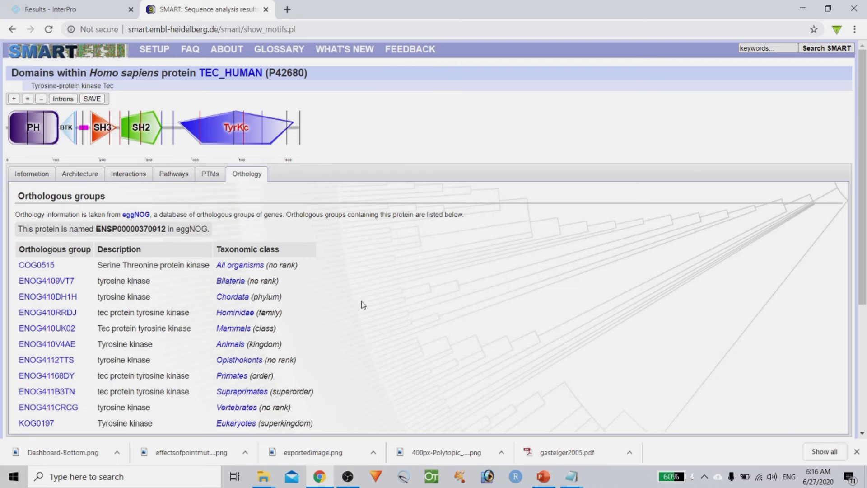
{"action": "scroll", "coordinate": [144, 280], "scroll_direction": "down", "scroll_amount": 4}
{"action": "scroll", "coordinate": [144, 280], "scroll_direction": "up", "scroll_amount": 4}
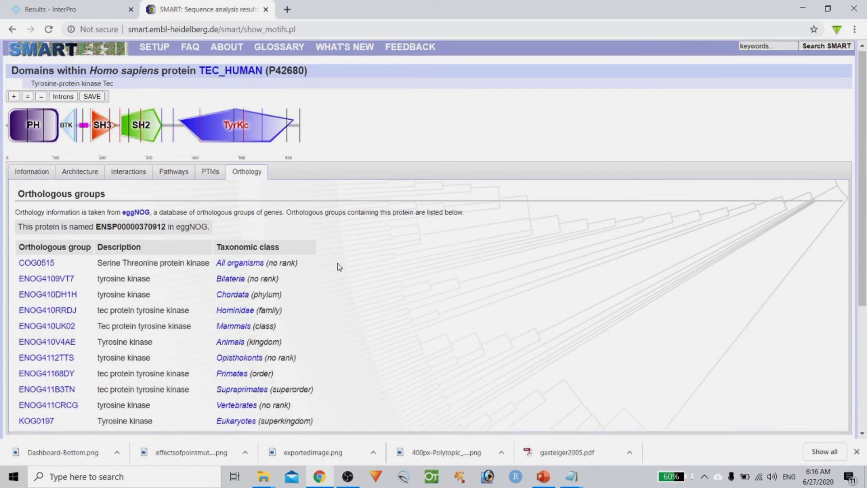
{"action": "scroll", "coordinate": [339, 268], "scroll_direction": "down", "scroll_amount": 4}
{"action": "scroll", "coordinate": [312, 265], "scroll_direction": "up", "scroll_amount": 3}
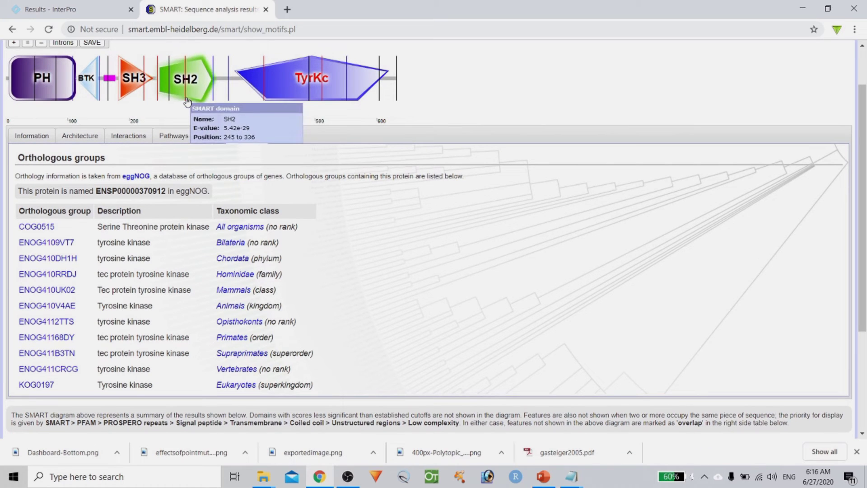
Return to the protein's general information and try to save the domain diagram as the SVG document SMART_protein_schematic.
{"action": "right_click", "coordinate": [169, 78]}
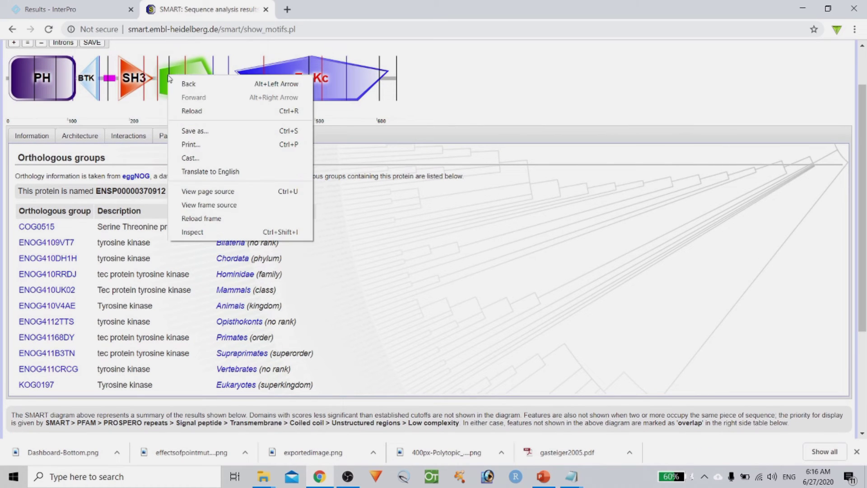
{"action": "left_click", "coordinate": [55, 136]}
{"action": "mouse_move", "coordinate": [314, 92]}
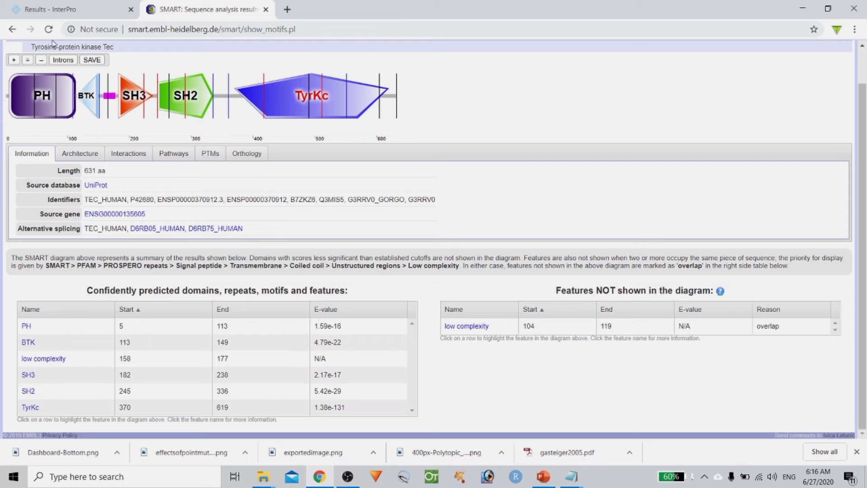
{"action": "left_click", "coordinate": [98, 63]}
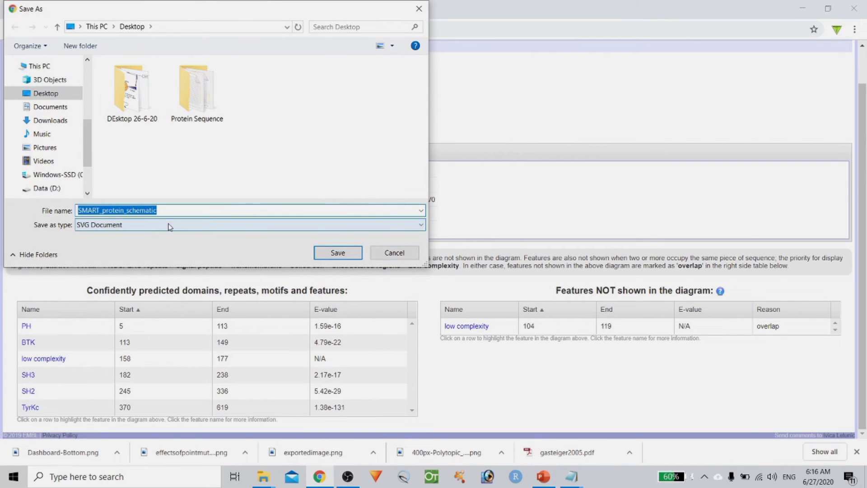
{"action": "left_click", "coordinate": [151, 230]}
{"action": "left_click", "coordinate": [151, 234]}
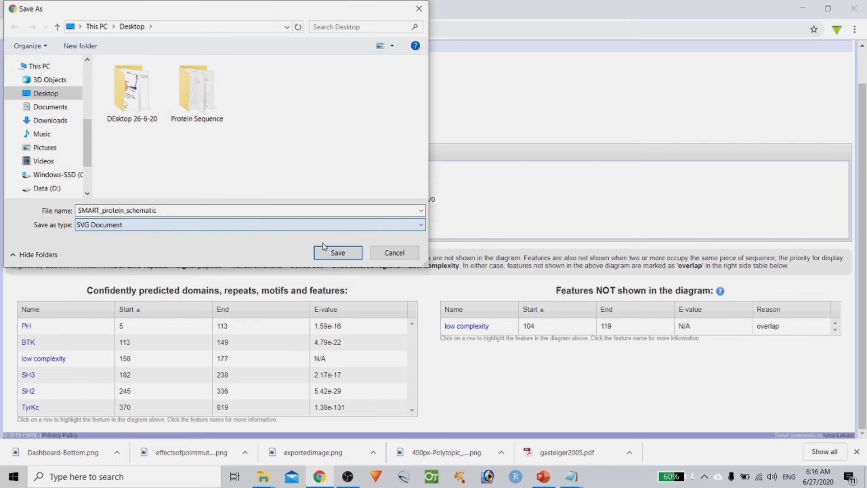
{"action": "left_click", "coordinate": [386, 253]}
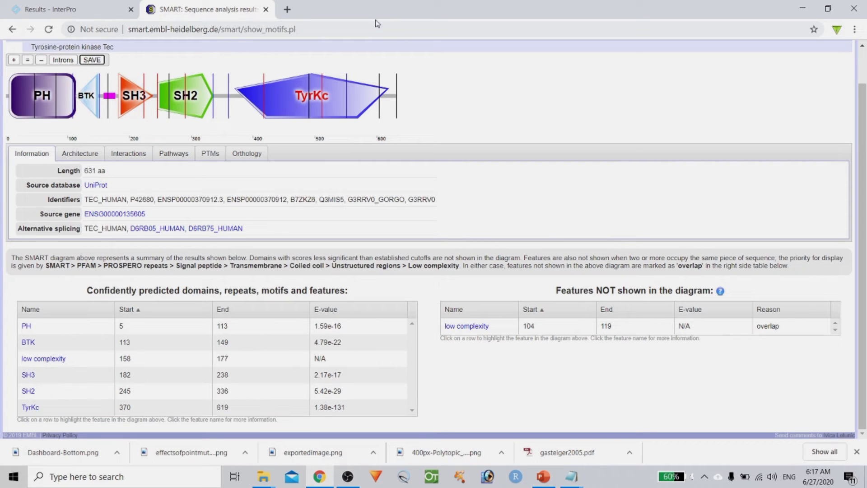
Search Google for "pfam" in a new browser tab and open the Pfam home page.
{"action": "left_click", "coordinate": [288, 9]}
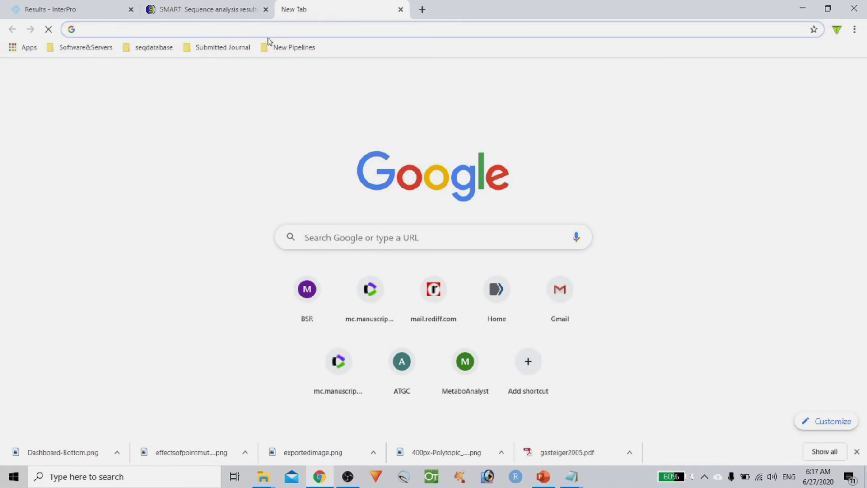
{"action": "type", "text": "pfam"}
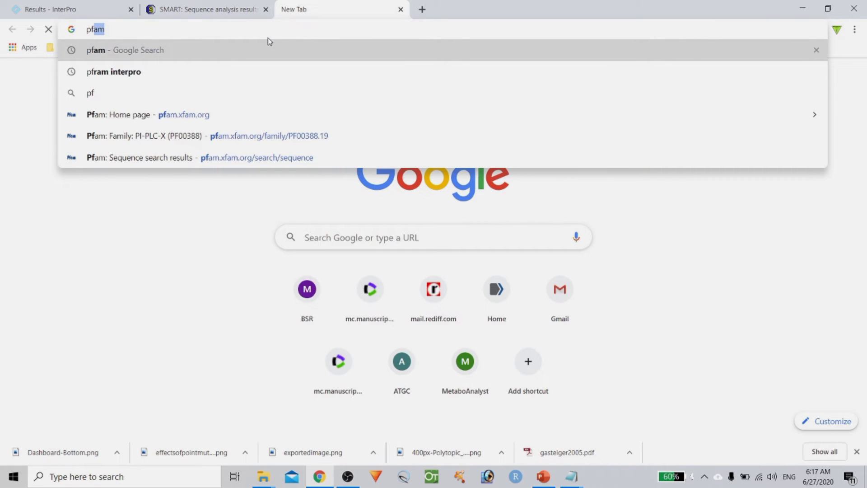
{"action": "key", "text": "Return"}
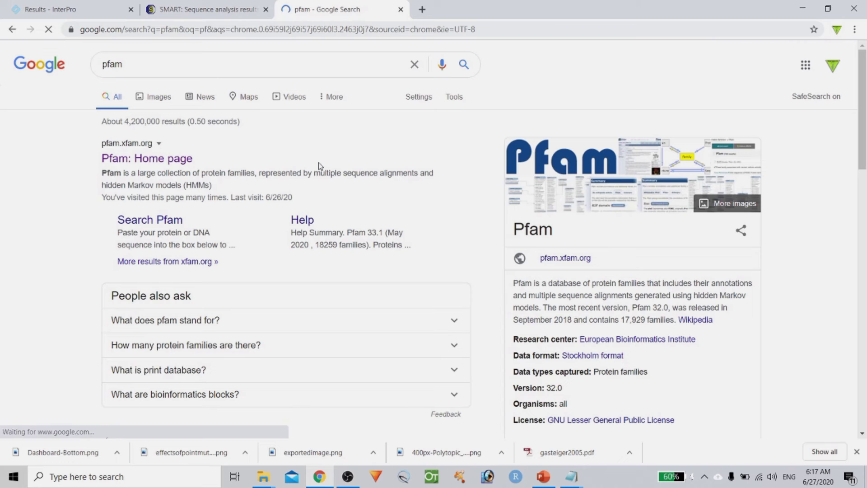
{"action": "left_click", "coordinate": [165, 160]}
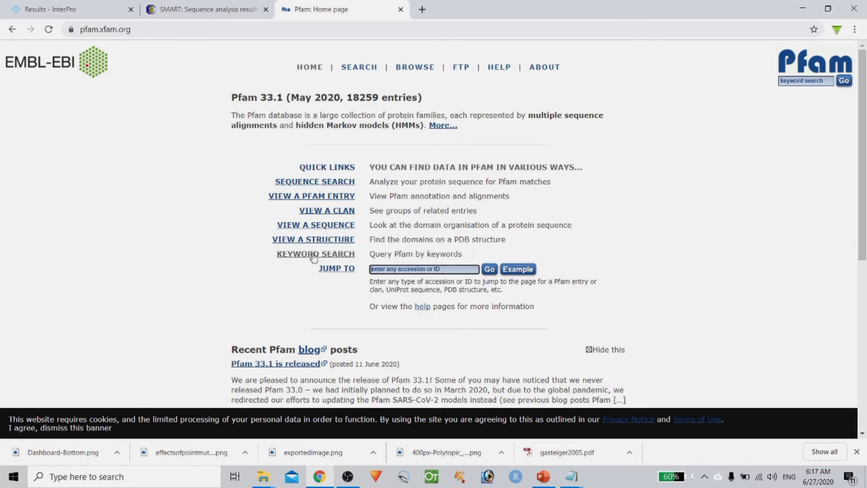
Run a Pfam sequence search with the copied protein sequence and review the significant and insignificant Pfam-A matches.
{"action": "left_click", "coordinate": [297, 183]}
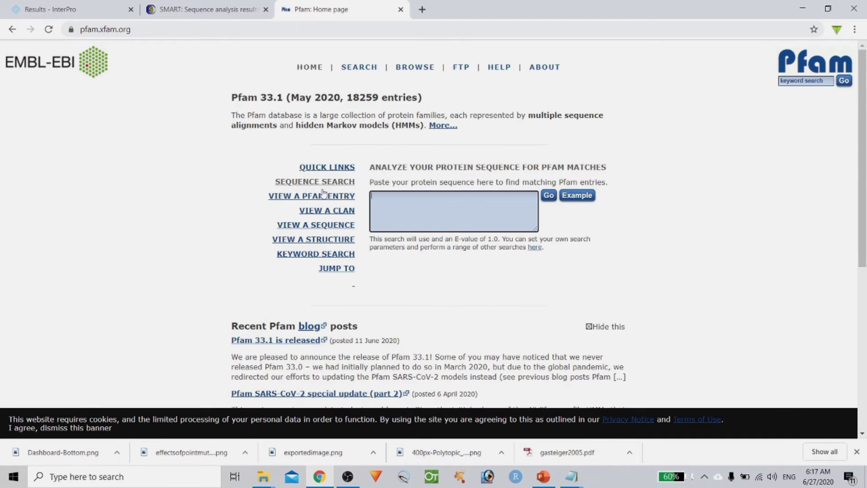
{"action": "right_click", "coordinate": [425, 210]}
{"action": "left_click", "coordinate": [454, 300]}
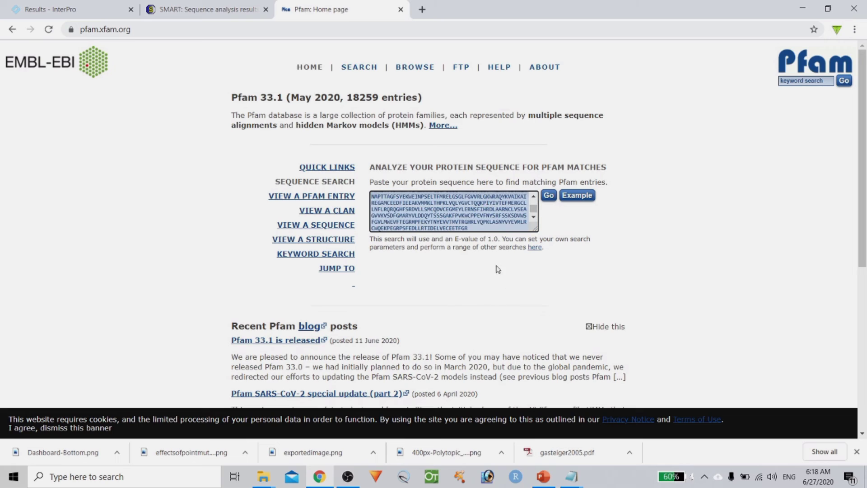
{"action": "left_click", "coordinate": [549, 195]}
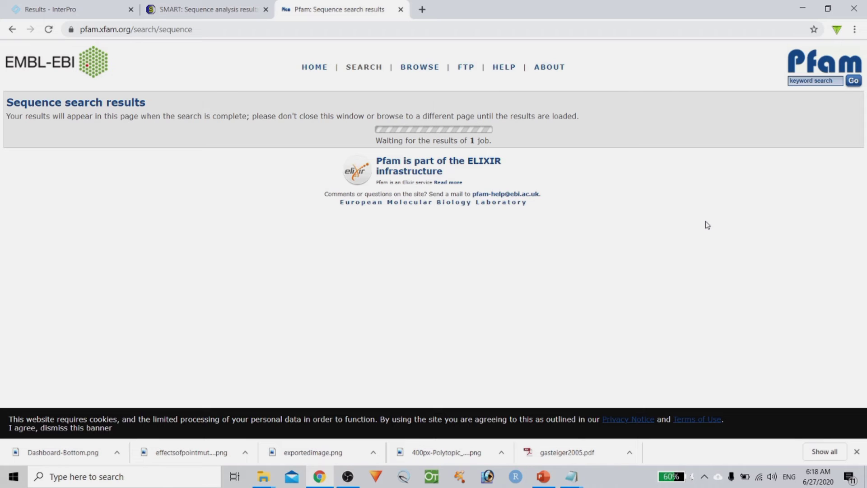
{"action": "scroll", "coordinate": [330, 310], "scroll_direction": "down", "scroll_amount": 2}
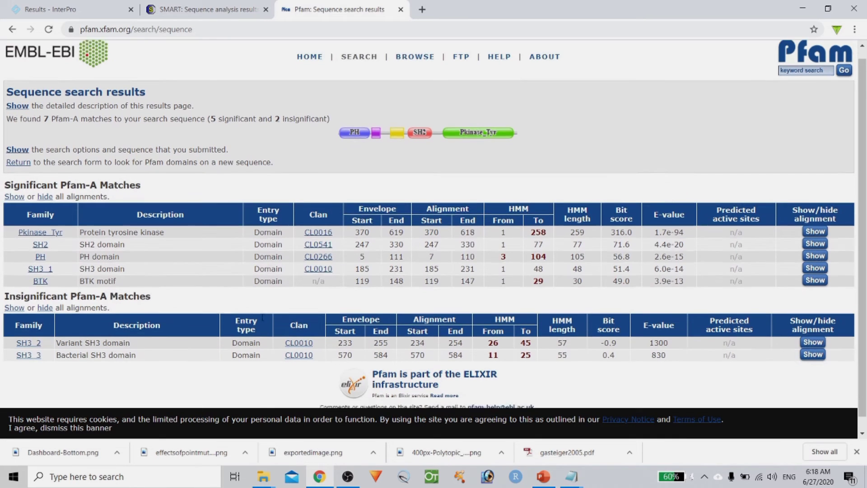
Show the HMM alignment for the Pkinase_Tyr match and view its alignment key.
{"action": "scroll", "coordinate": [329, 310], "scroll_direction": "up", "scroll_amount": 2}
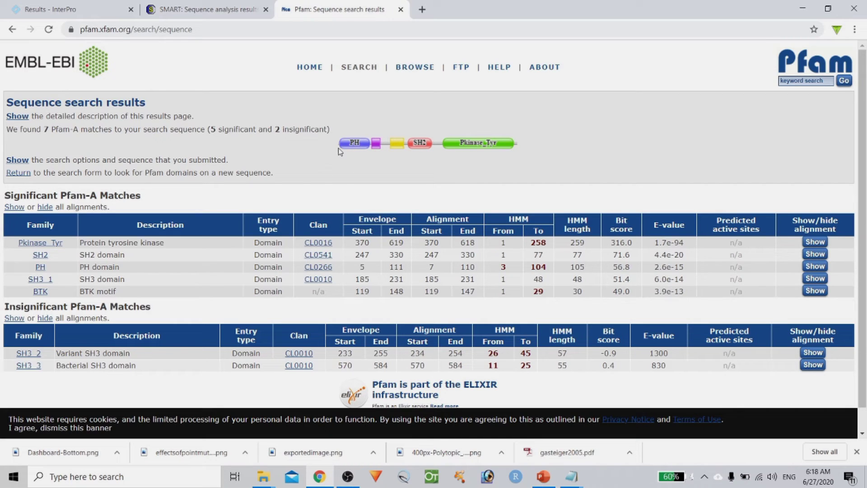
{"action": "mouse_move", "coordinate": [363, 152]}
{"action": "left_click", "coordinate": [815, 242]}
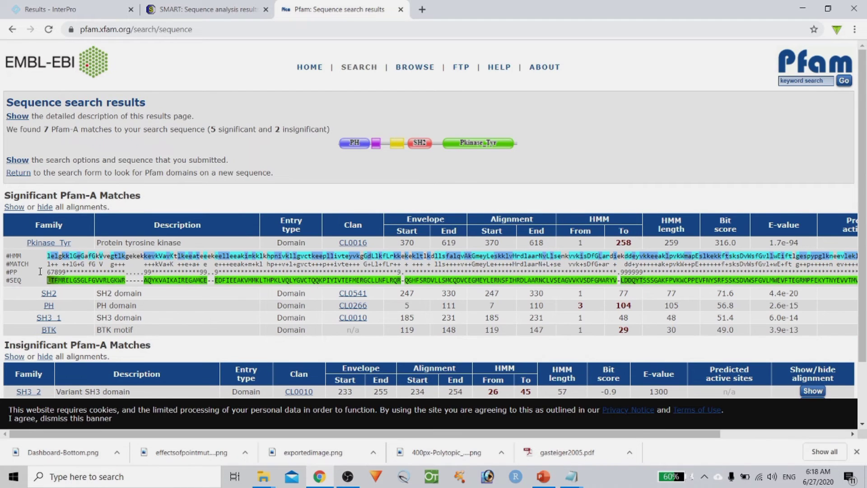
{"action": "mouse_move", "coordinate": [37, 264]}
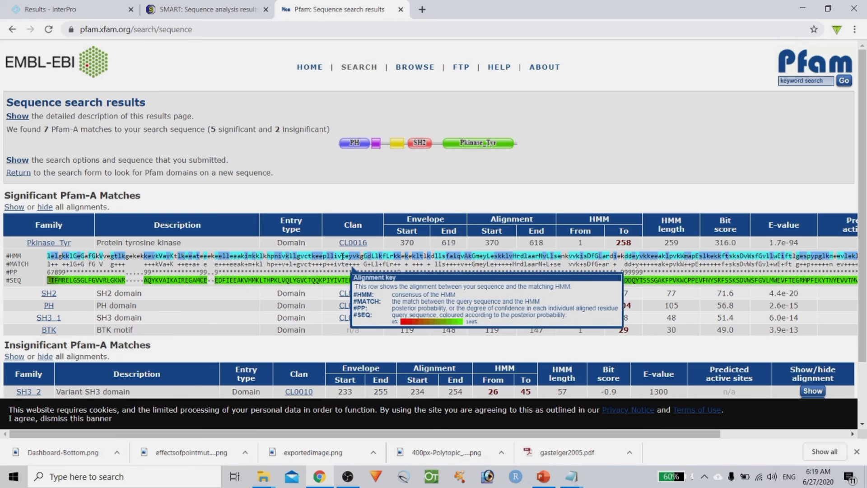
Open the Pkinase_Tyr family page and read its Pfam and InterPro annotations.
{"action": "left_click", "coordinate": [49, 246]}
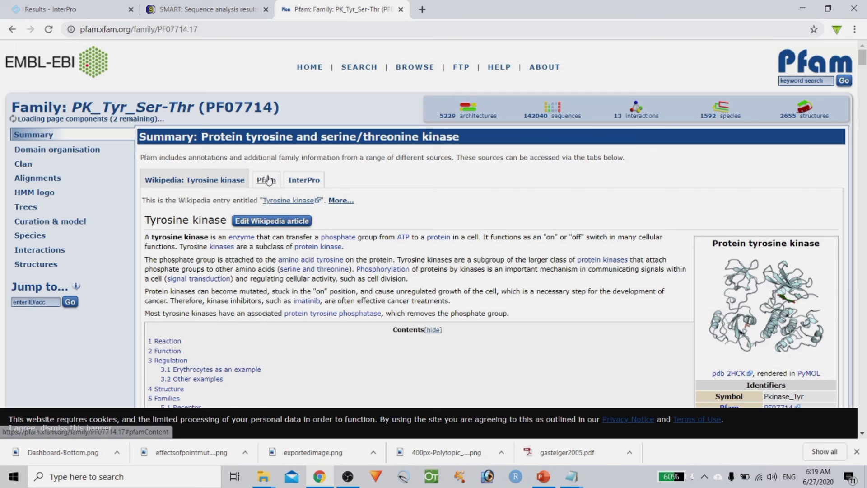
{"action": "left_click", "coordinate": [267, 180]}
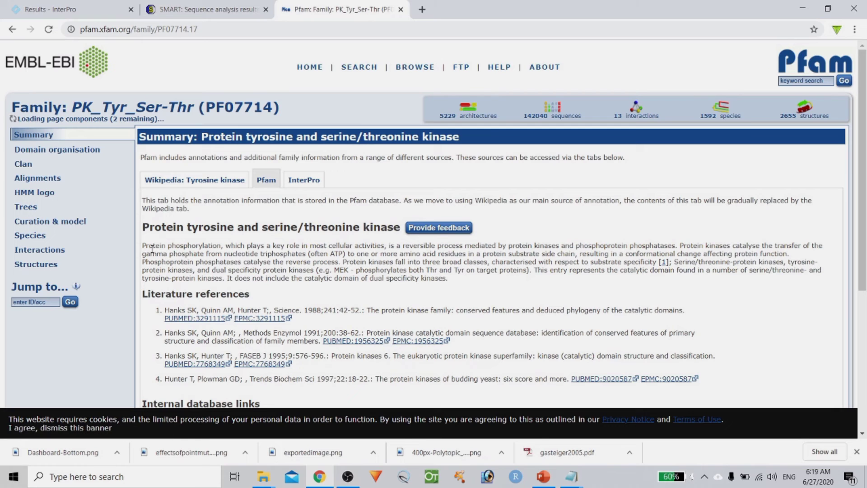
{"action": "left_click", "coordinate": [302, 183]}
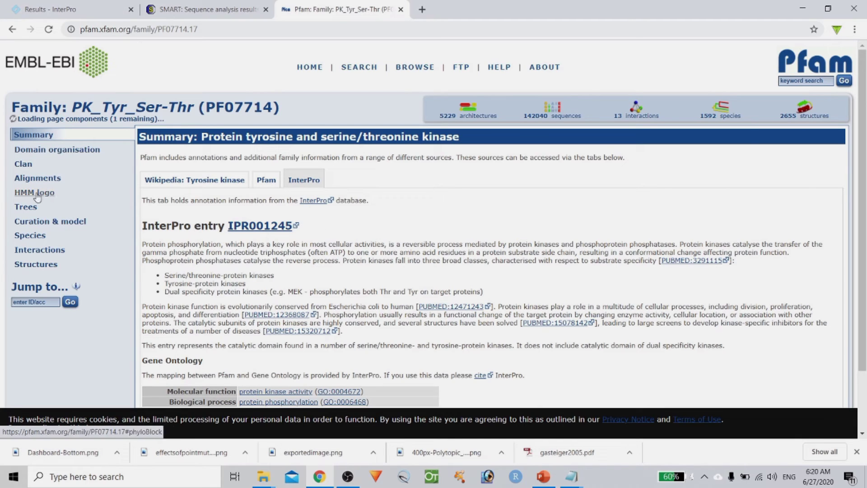
Browse the family's domain organisation listing, then return to its summary.
{"action": "left_click", "coordinate": [42, 149]}
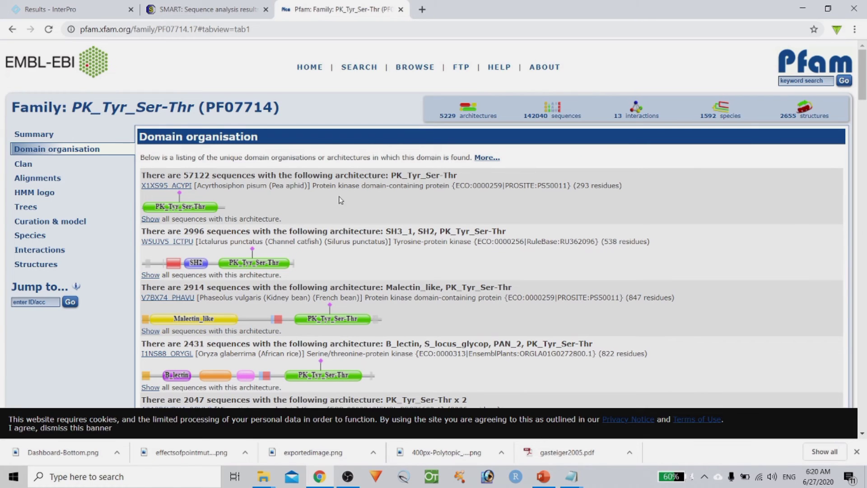
{"action": "scroll", "coordinate": [386, 264], "scroll_direction": "down", "scroll_amount": 5}
{"action": "scroll", "coordinate": [385, 272], "scroll_direction": "up", "scroll_amount": 5}
{"action": "left_click", "coordinate": [13, 29]}
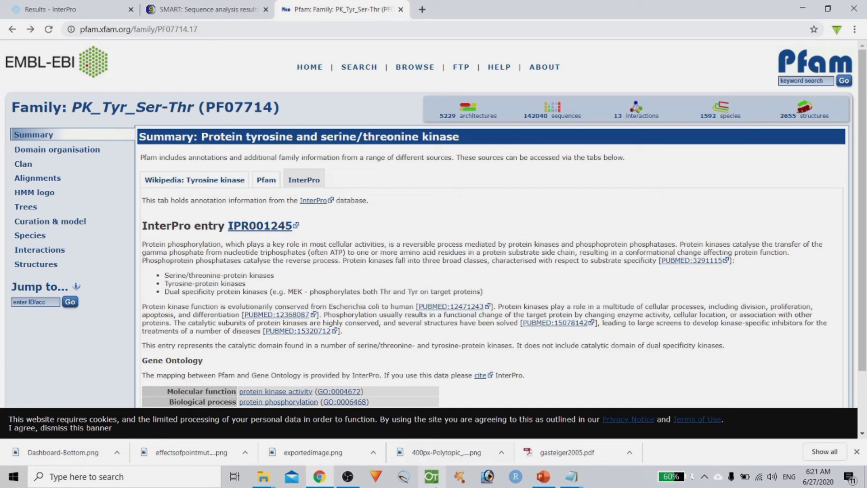
Switch to the prediction-proteins presentation in PowerPoint and start the slide show, advancing to the Transmembrane Protein slide.
{"action": "left_click", "coordinate": [542, 478]}
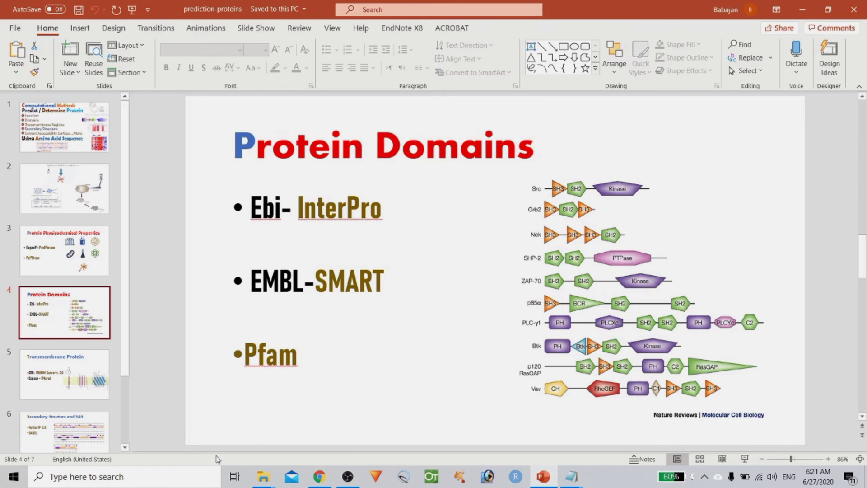
{"action": "left_click", "coordinate": [745, 459]}
{"action": "key", "text": "Right"}
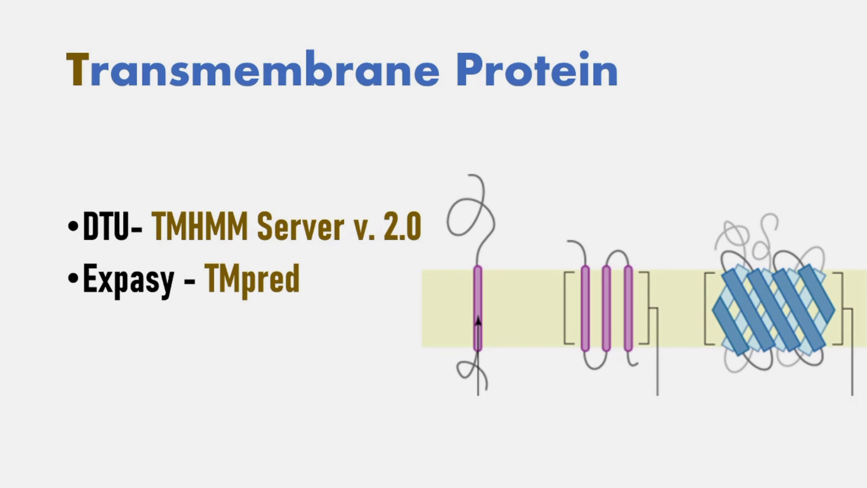
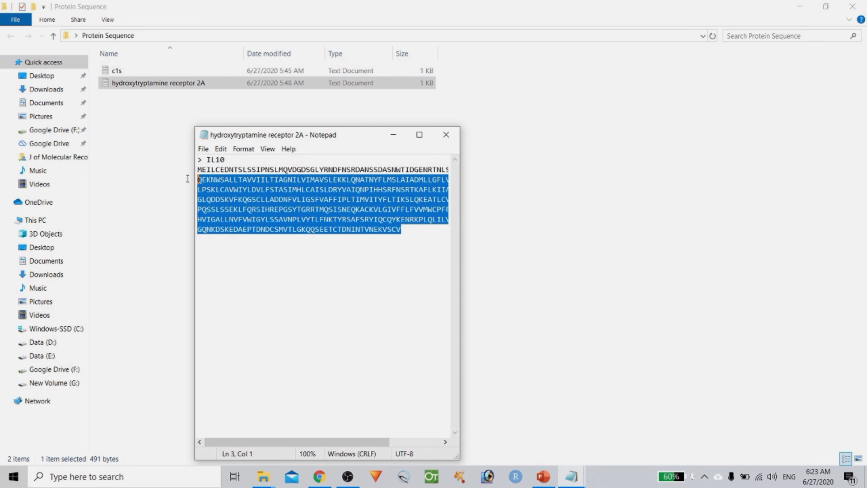
Copy the hydroxytryptamine receptor 2A sequence from Notepad and submit it to TMHMM Server v. 2.0 in Chrome with extensive, graphical output.
{"action": "right_click", "coordinate": [223, 183]}
{"action": "left_click", "coordinate": [244, 213]}
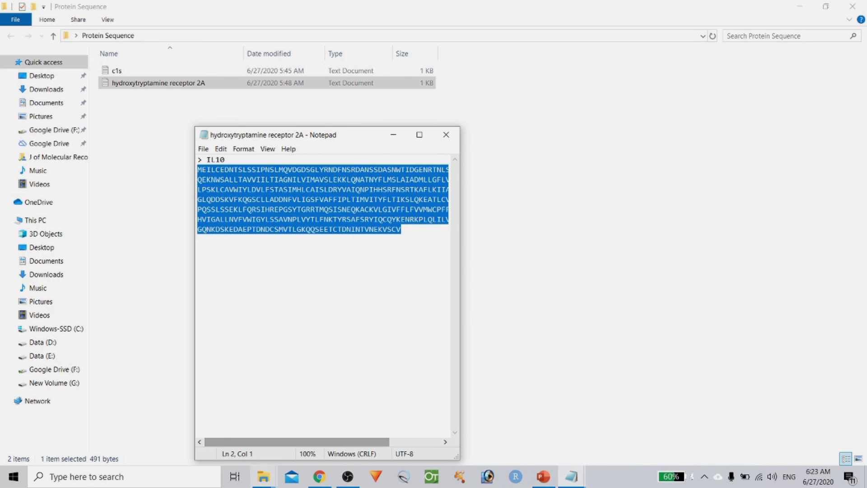
{"action": "left_click", "coordinate": [319, 477]}
{"action": "right_click", "coordinate": [127, 252]}
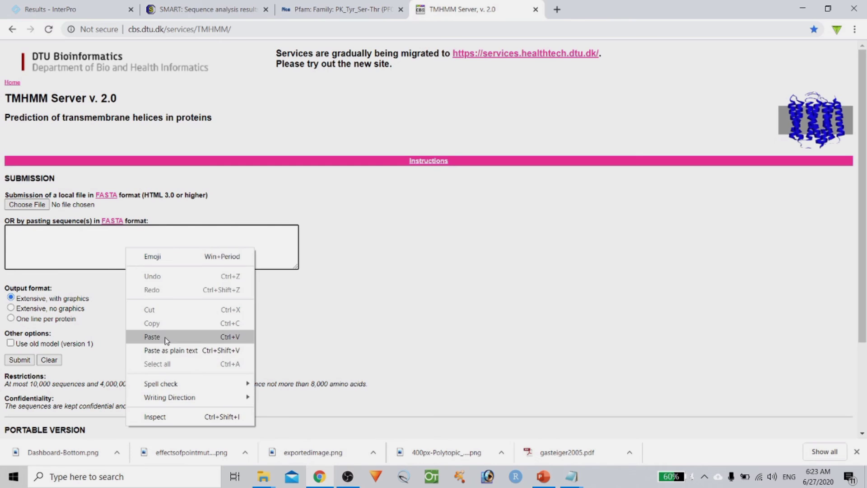
{"action": "left_click", "coordinate": [152, 337]}
{"action": "scroll", "coordinate": [335, 311], "scroll_direction": "down", "scroll_amount": 1}
{"action": "left_click", "coordinate": [20, 303]}
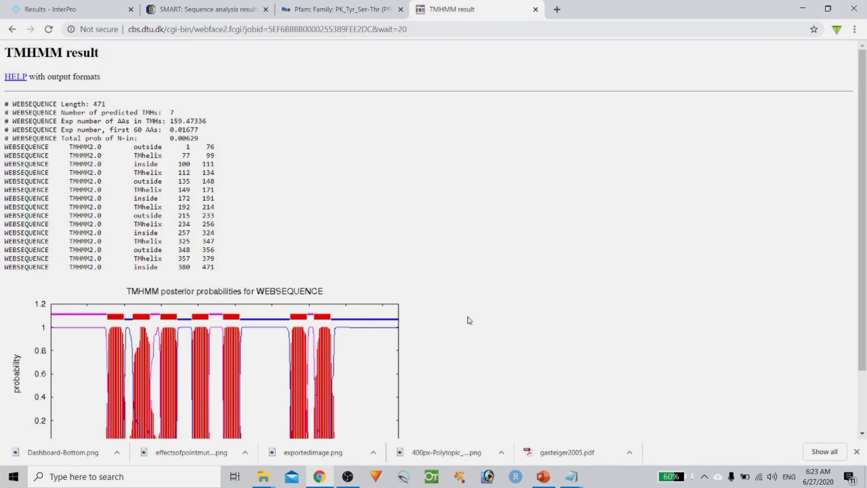
Look over the TMHMM result, check the output format options on the submission form, and get the result again.
{"action": "scroll", "coordinate": [438, 322], "scroll_direction": "down", "scroll_amount": 2}
{"action": "scroll", "coordinate": [302, 268], "scroll_direction": "up", "scroll_amount": 2}
{"action": "left_click_drag", "start_coordinate": [91, 103], "coordinate": [106, 104]}
{"action": "left_click", "coordinate": [13, 29]}
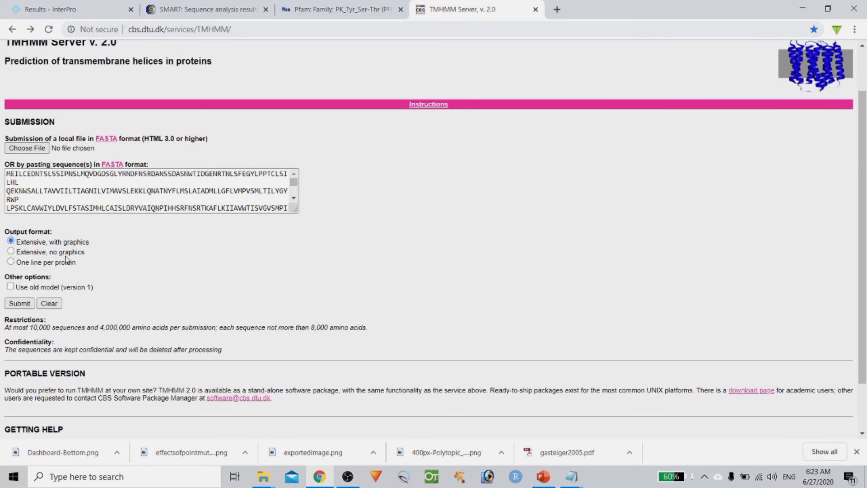
{"action": "left_click", "coordinate": [20, 304]}
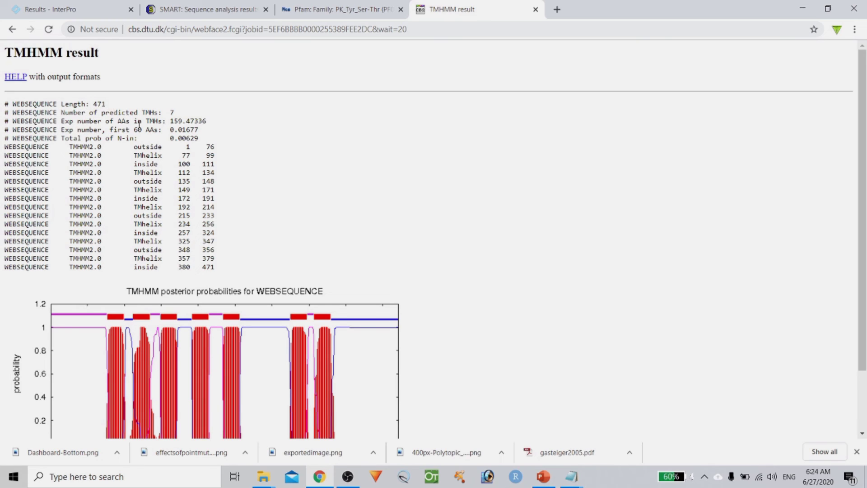
Examine the number of predicted transmembrane helices, their inside, outside and helix residue ranges, and the posterior probability plot.
{"action": "double_click", "coordinate": [172, 113]}
{"action": "scroll", "coordinate": [239, 152], "scroll_direction": "down", "scroll_amount": 1}
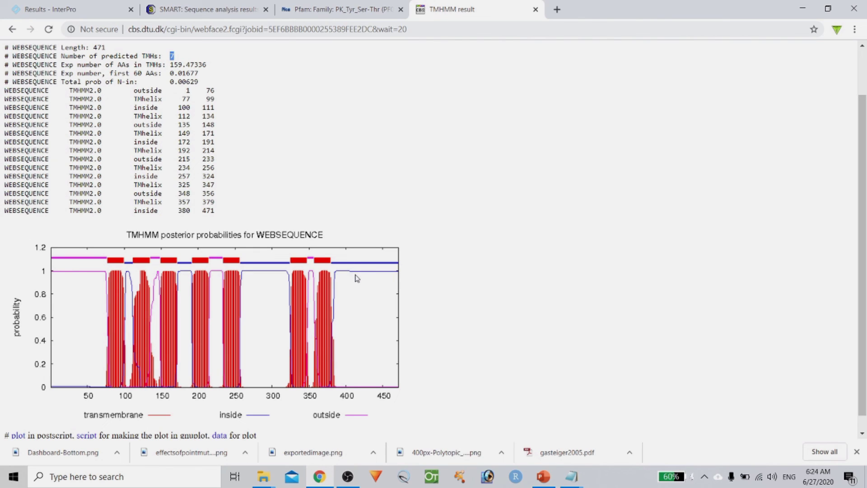
{"action": "scroll", "coordinate": [136, 250], "scroll_direction": "up", "scroll_amount": 1}
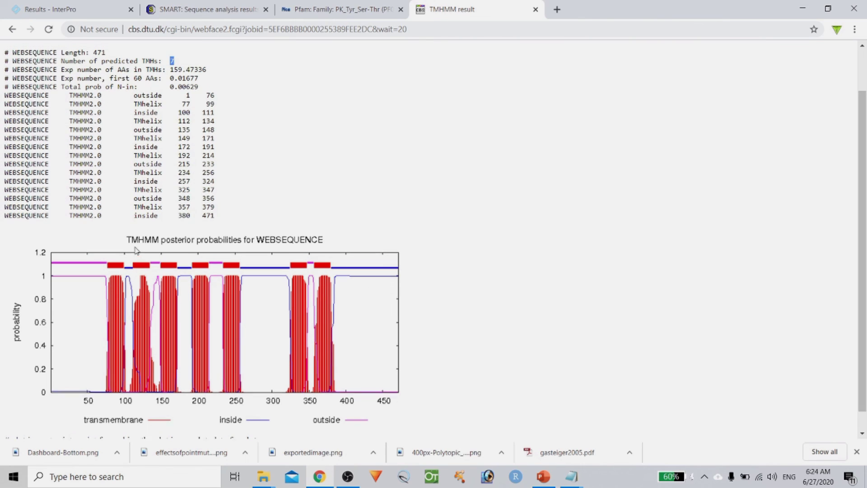
{"action": "scroll", "coordinate": [136, 250], "scroll_direction": "up", "scroll_amount": 2}
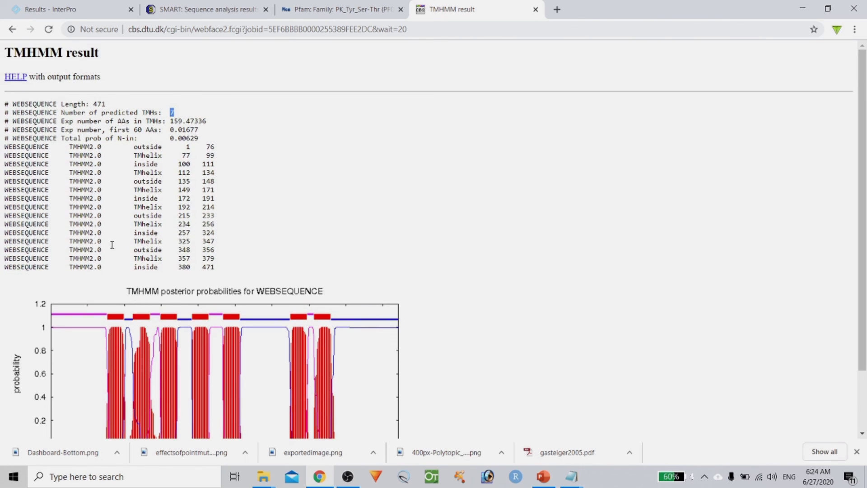
{"action": "left_click", "coordinate": [188, 148]}
{"action": "left_click_drag", "start_coordinate": [206, 147], "coordinate": [219, 151]}
{"action": "left_click_drag", "start_coordinate": [182, 156], "coordinate": [215, 155]}
{"action": "scroll", "coordinate": [184, 162], "scroll_direction": "down", "scroll_amount": 1}
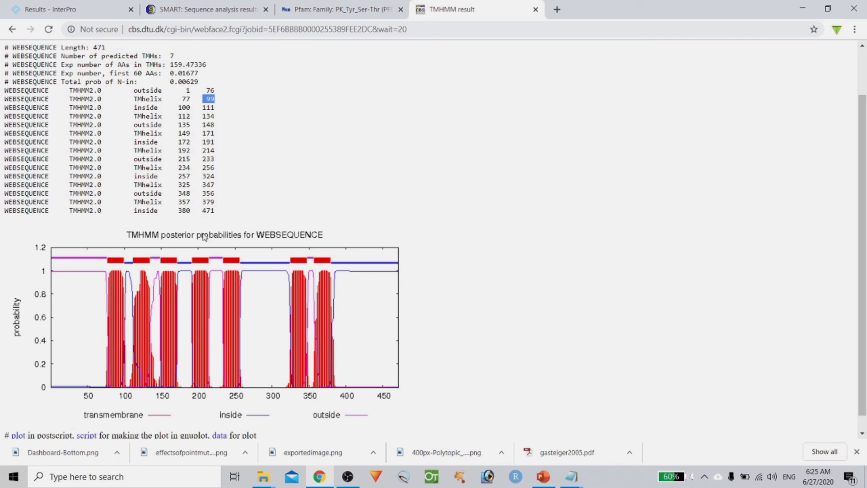
Switch to PowerPoint, select the tool name TMpred on the Transmembrane Protein slide, and return to the browser.
{"action": "left_click", "coordinate": [544, 479]}
{"action": "left_click_drag", "start_coordinate": [402, 301], "coordinate": [350, 305]}
{"action": "right_click", "coordinate": [351, 304]}
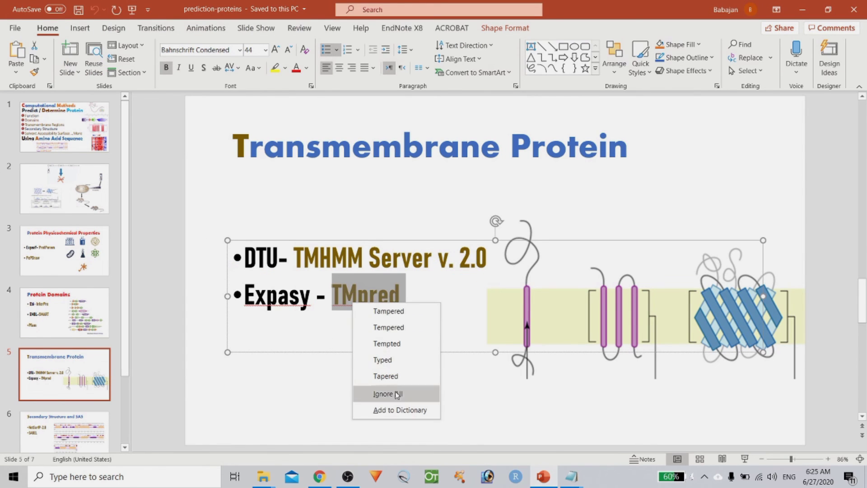
{"action": "left_click", "coordinate": [341, 298]}
{"action": "left_click", "coordinate": [340, 293]}
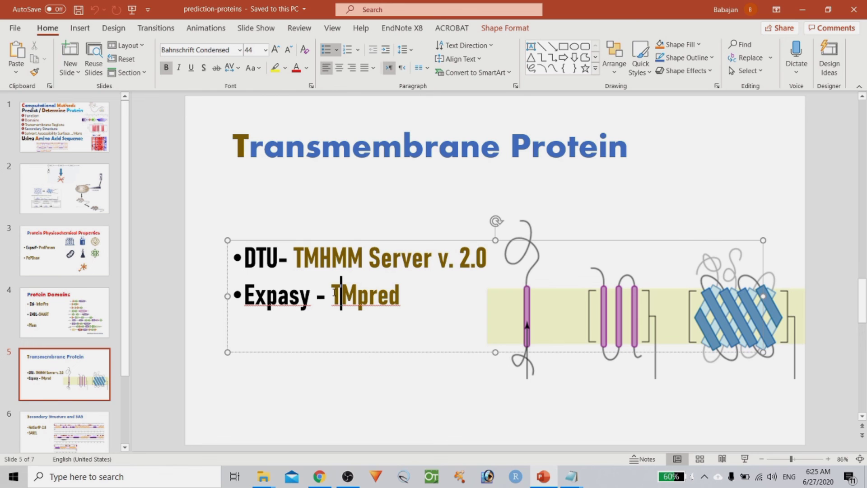
{"action": "left_click_drag", "start_coordinate": [331, 293], "coordinate": [402, 296]}
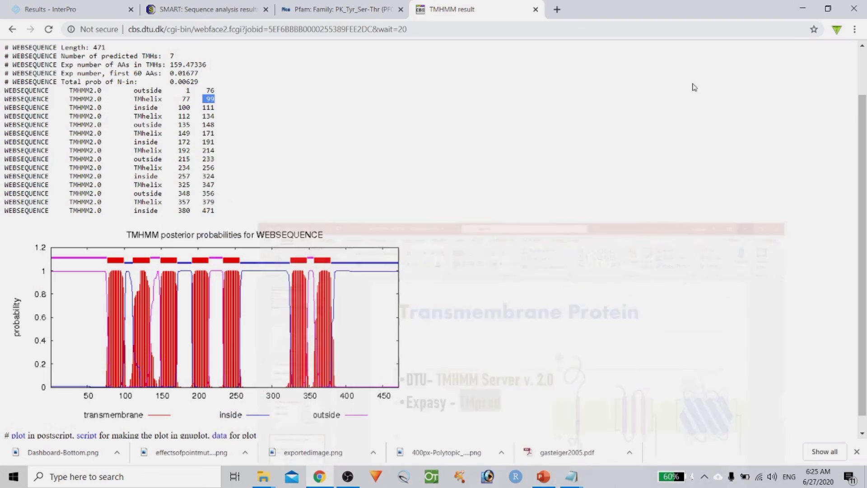
{"action": "left_click", "coordinate": [802, 9]}
Search Google for "TMpred program" and open the TMpred server page.
{"action": "left_click", "coordinate": [344, 28]}
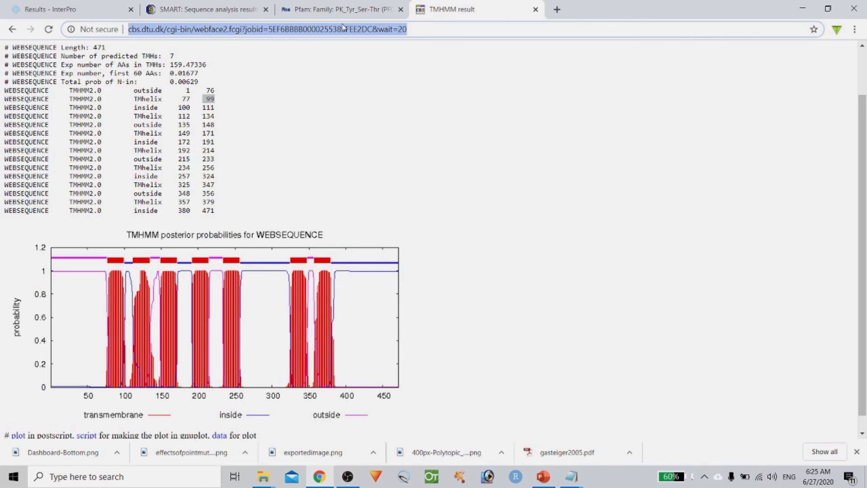
{"action": "type", "text": "tmp"}
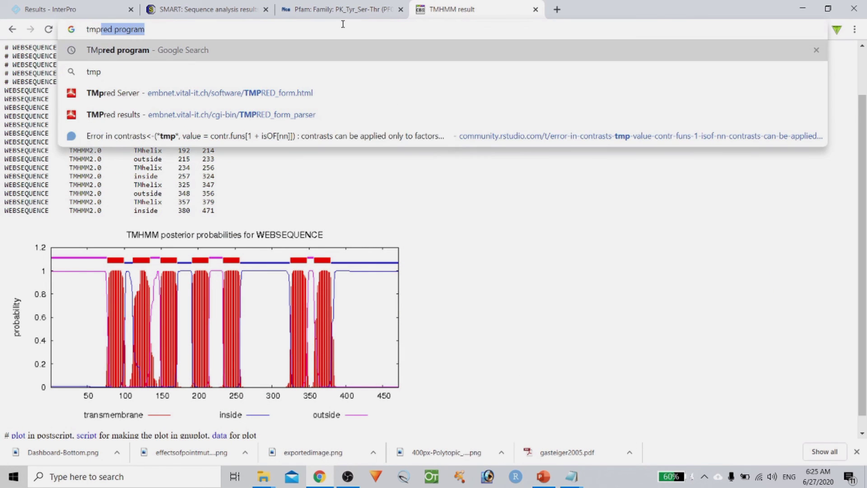
{"action": "type", "text": "red"}
{"action": "key", "text": "Return"}
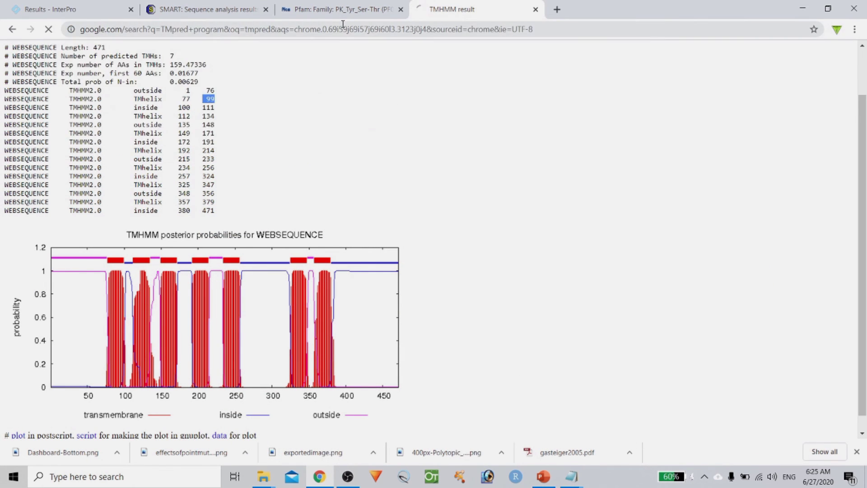
{"action": "left_click", "coordinate": [164, 159]}
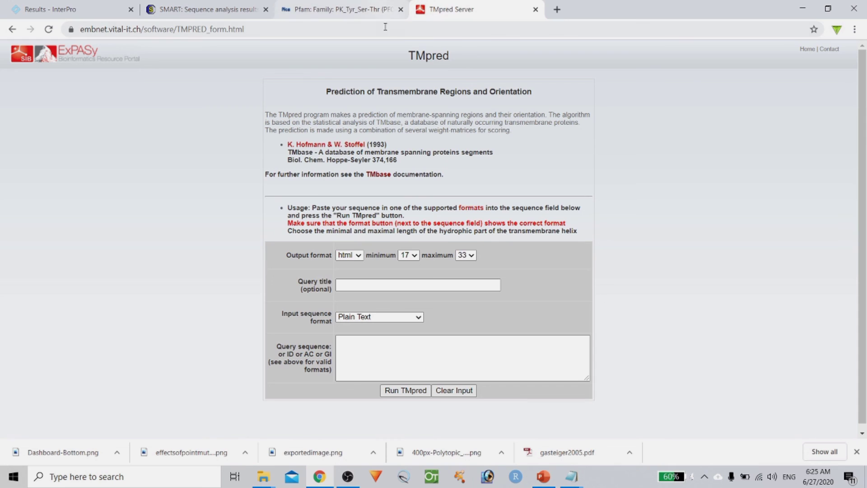
Paste the copied receptor sequence as the plain-text query and run TMpred with helix lengths from 17 to 33.
{"action": "right_click", "coordinate": [365, 345]}
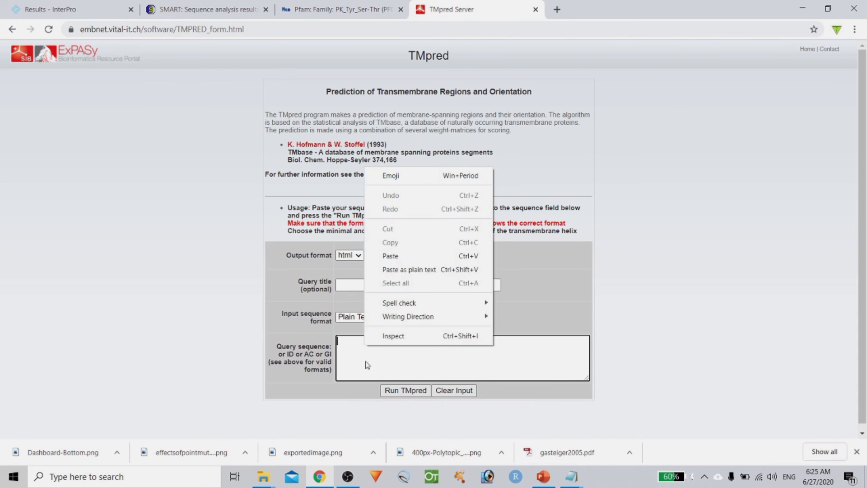
{"action": "left_click", "coordinate": [390, 255]}
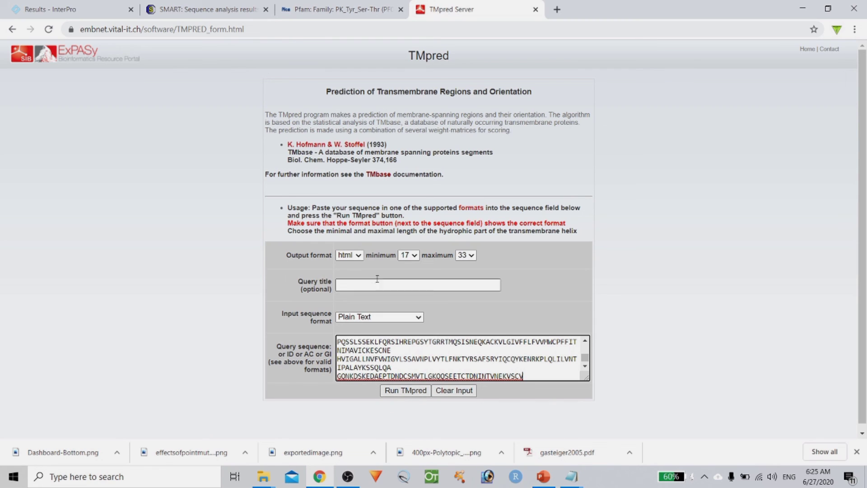
{"action": "left_click", "coordinate": [404, 391]}
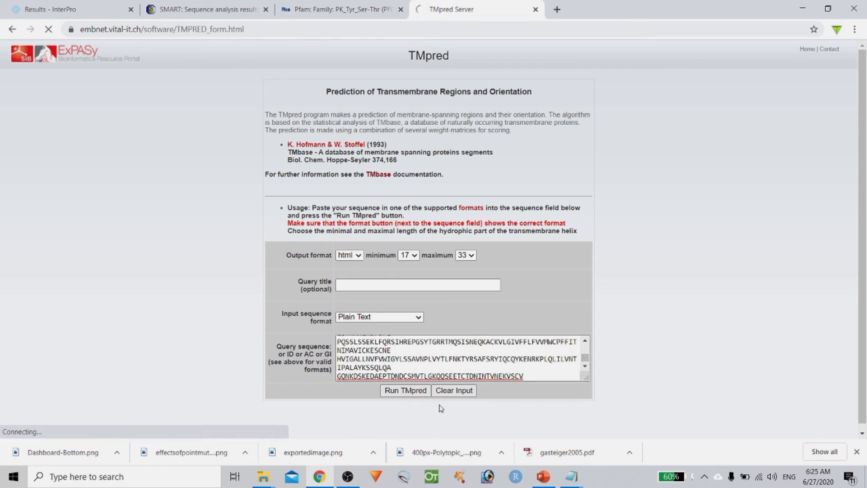
Examine the TMpred output: possible transmembrane helices, the table of correspondences and the suggested topology models.
{"action": "scroll", "coordinate": [442, 408], "scroll_direction": "down", "scroll_amount": 10}
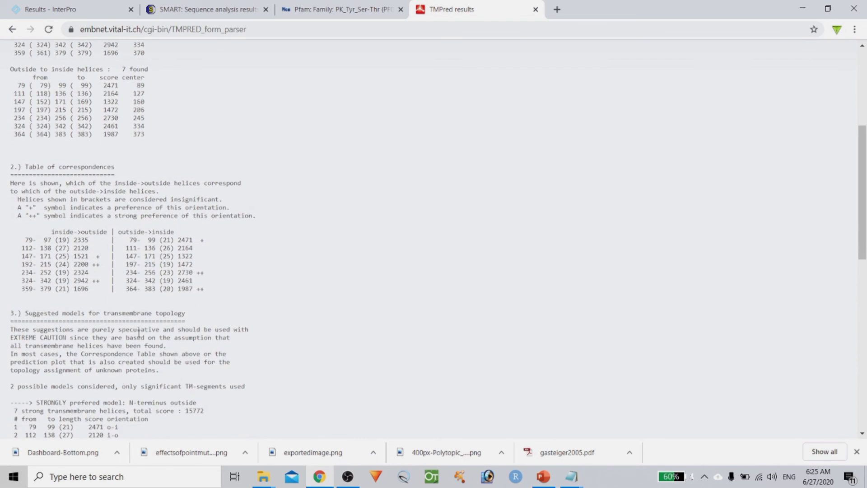
{"action": "scroll", "coordinate": [137, 335], "scroll_direction": "down", "scroll_amount": 6}
{"action": "scroll", "coordinate": [137, 335], "scroll_direction": "up", "scroll_amount": 15}
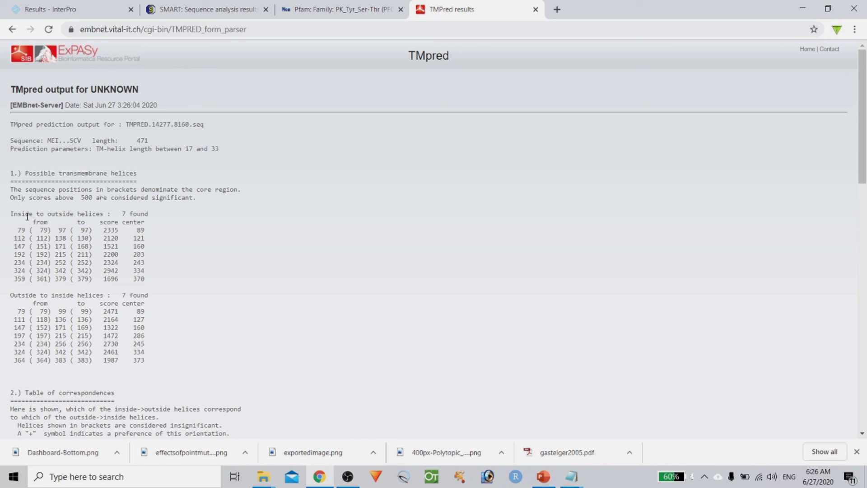
{"action": "left_click_drag", "start_coordinate": [123, 213], "coordinate": [161, 214]}
{"action": "scroll", "coordinate": [211, 297], "scroll_direction": "down", "scroll_amount": 5}
{"action": "scroll", "coordinate": [210, 297], "scroll_direction": "up", "scroll_amount": 5}
{"action": "left_click_drag", "start_coordinate": [25, 173], "coordinate": [146, 176]}
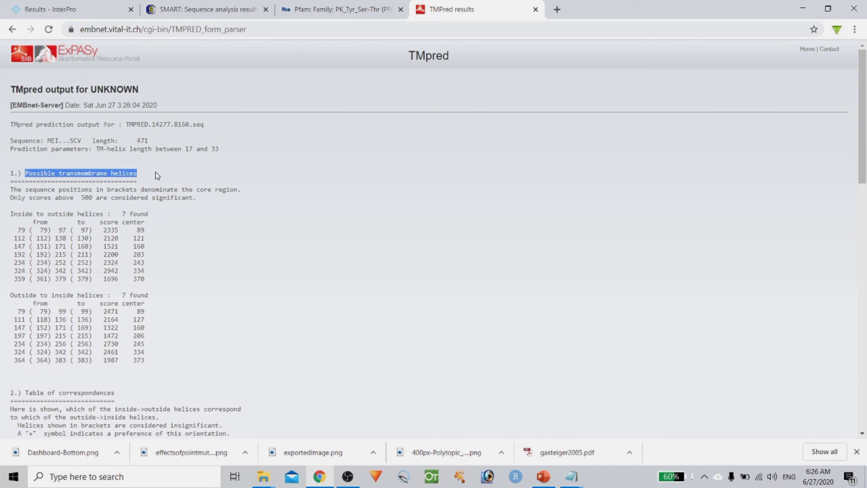
{"action": "scroll", "coordinate": [212, 223], "scroll_direction": "down", "scroll_amount": 4}
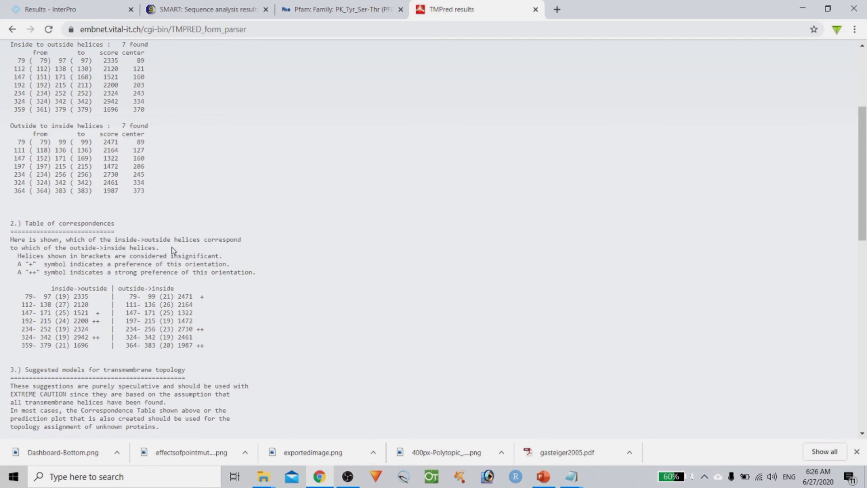
{"action": "scroll", "coordinate": [223, 268], "scroll_direction": "down", "scroll_amount": 1}
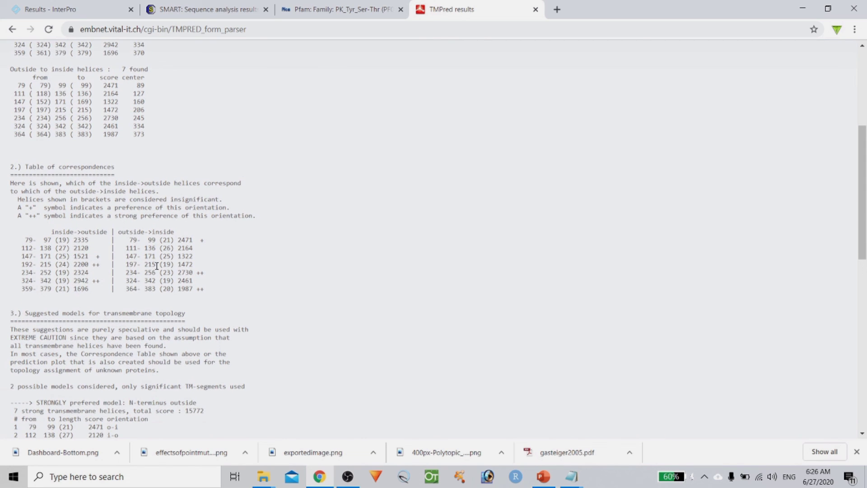
Highlight the first inside-to-outside helix range (79-97) in the correspondence table and examine the topology models and TMpred prediction plot.
{"action": "left_click_drag", "start_coordinate": [26, 240], "coordinate": [52, 240]}
{"action": "scroll", "coordinate": [107, 242], "scroll_direction": "down", "scroll_amount": 7}
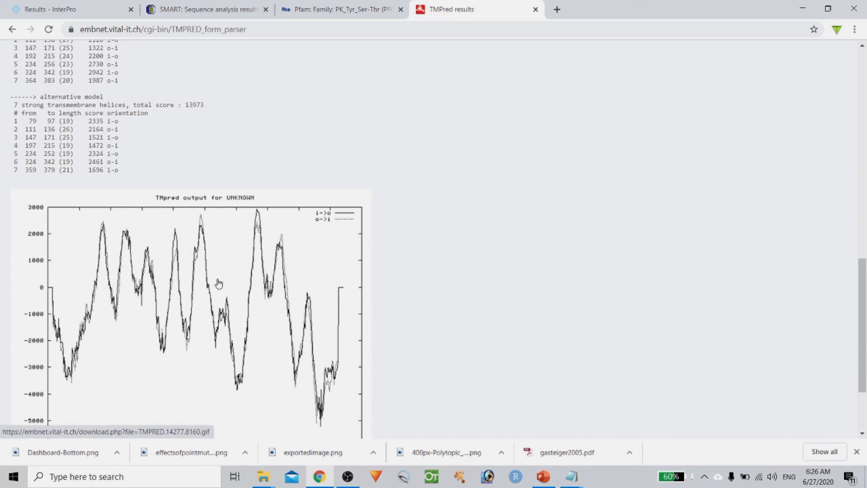
{"action": "scroll", "coordinate": [204, 294], "scroll_direction": "down", "scroll_amount": 1}
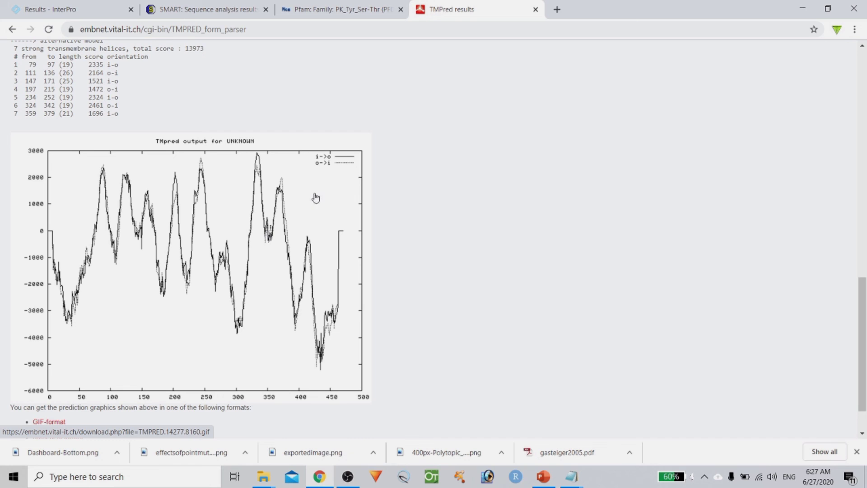
{"action": "scroll", "coordinate": [267, 214], "scroll_direction": "up", "scroll_amount": 2}
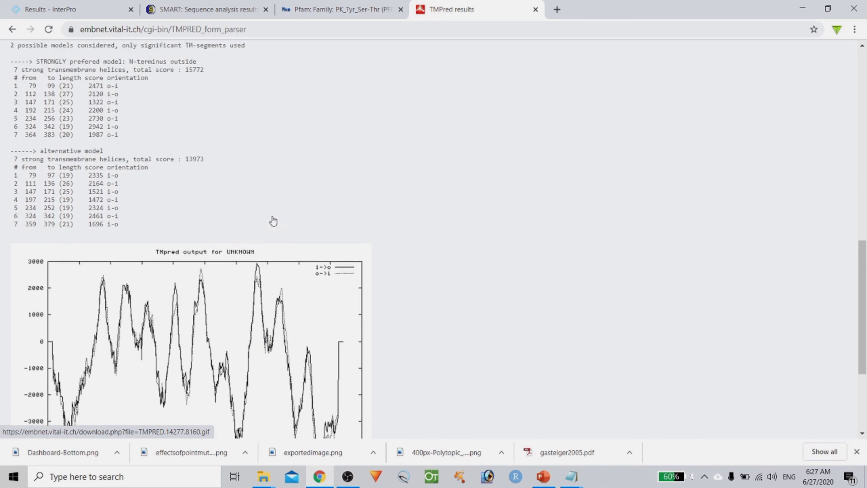
{"action": "scroll", "coordinate": [273, 219], "scroll_direction": "down", "scroll_amount": 3}
{"action": "right_click", "coordinate": [174, 156]}
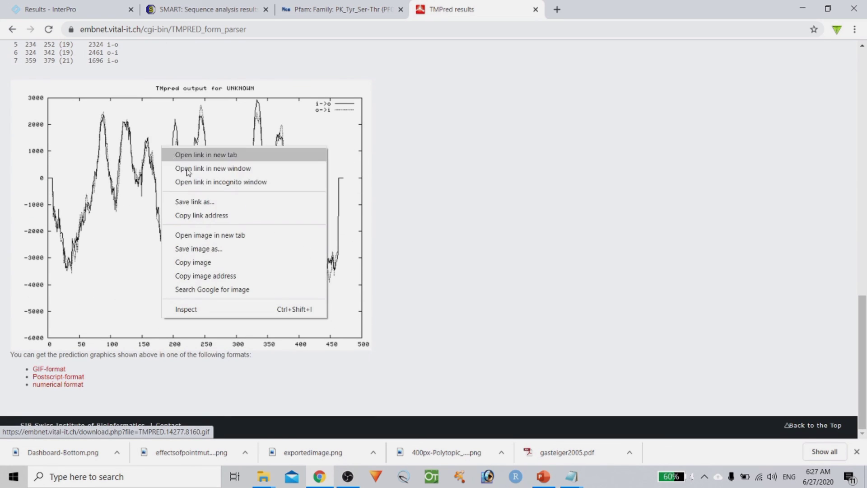
{"action": "left_click", "coordinate": [214, 250]}
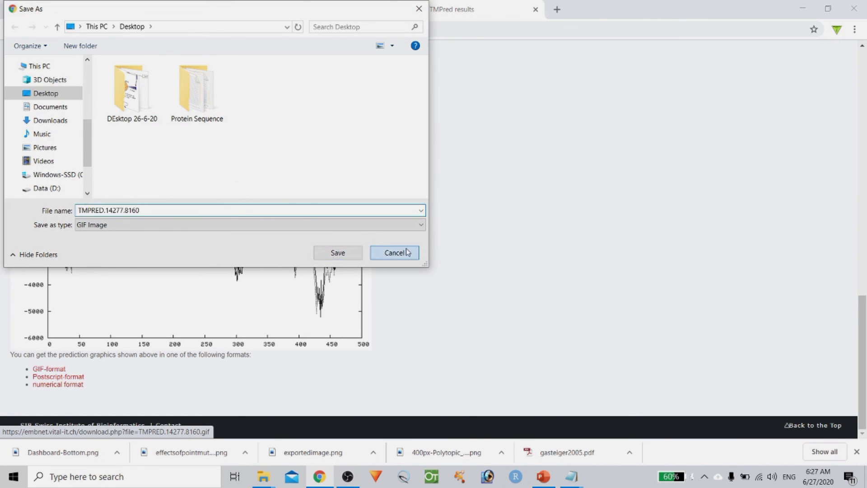
{"action": "left_click", "coordinate": [394, 252]}
Review the whole TMpred report again, from the possible transmembrane helices through the suggested topology models to the prediction plot.
{"action": "scroll", "coordinate": [429, 254], "scroll_direction": "up", "scroll_amount": 8}
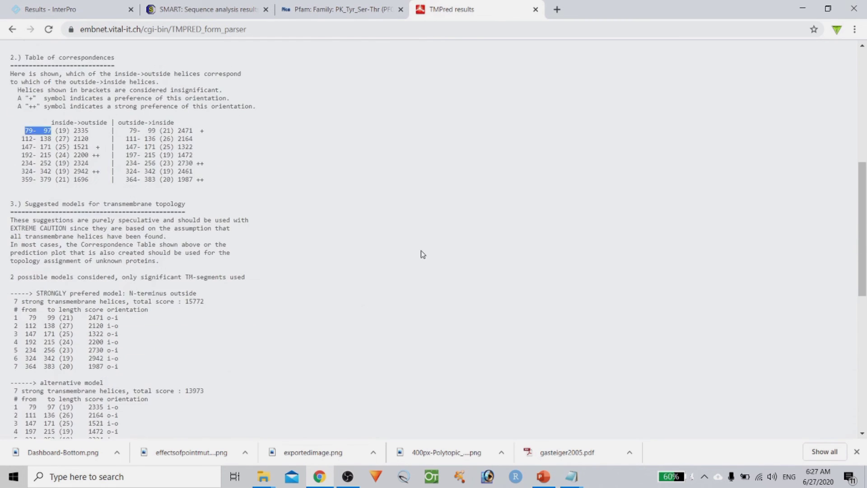
{"action": "scroll", "coordinate": [422, 254], "scroll_direction": "up", "scroll_amount": 6}
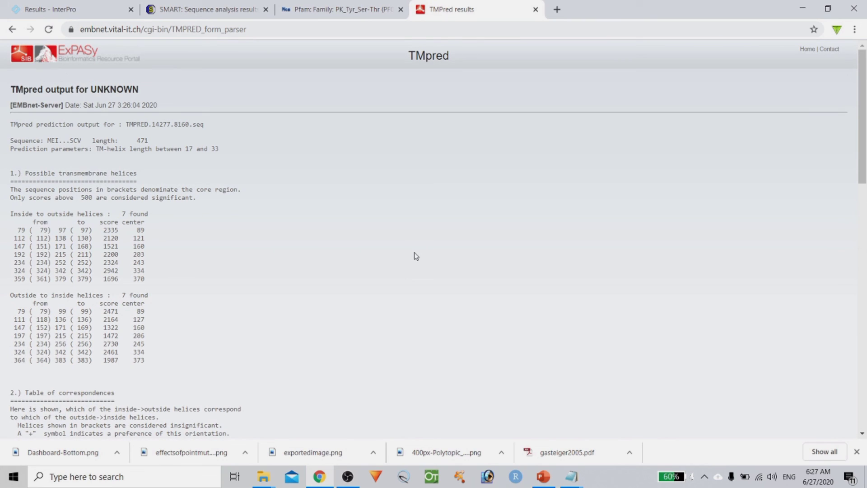
{"action": "scroll", "coordinate": [416, 256], "scroll_direction": "down", "scroll_amount": 10}
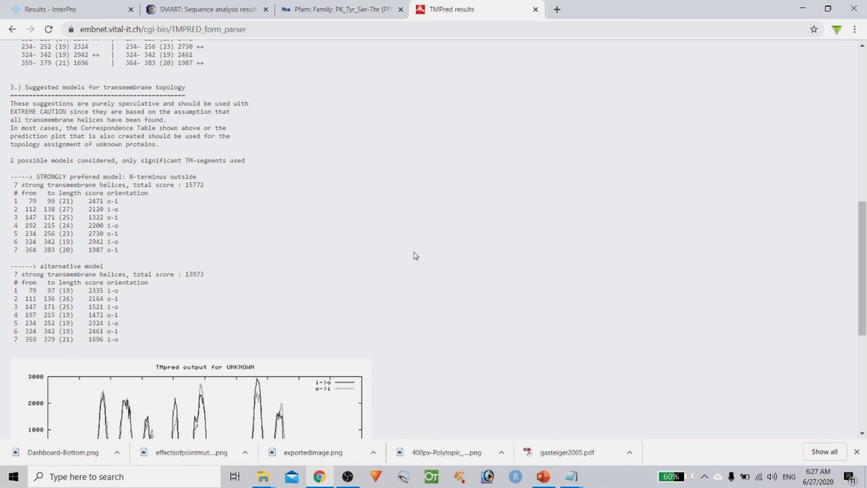
{"action": "scroll", "coordinate": [416, 256], "scroll_direction": "down", "scroll_amount": 4}
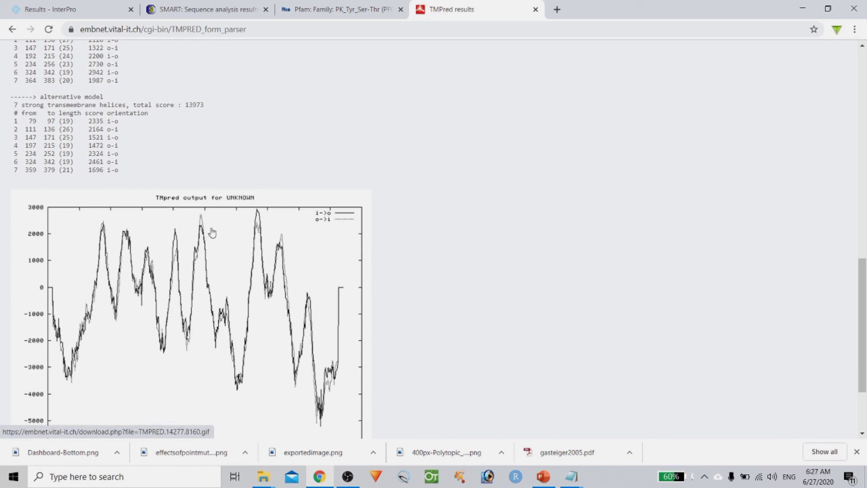